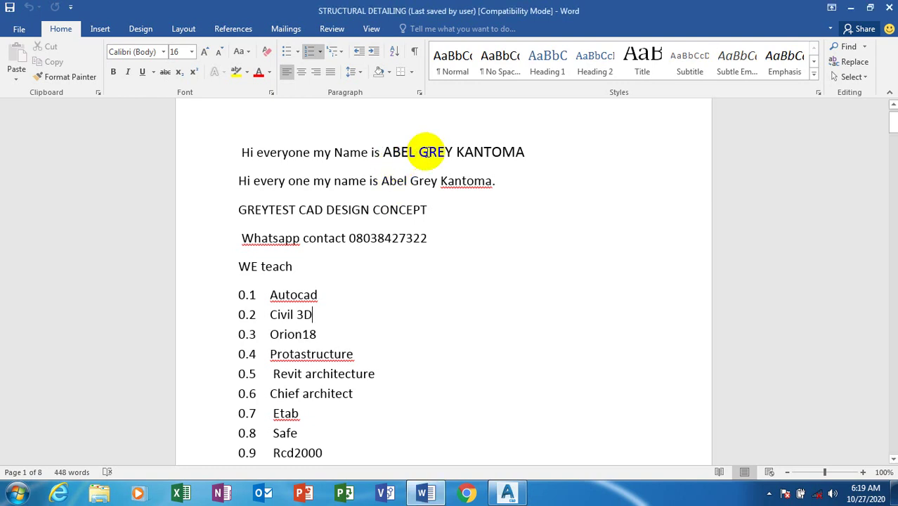
Review the document's introduction, contact details and list of software courses taught.
{"action": "left_click", "coordinate": [427, 152]}
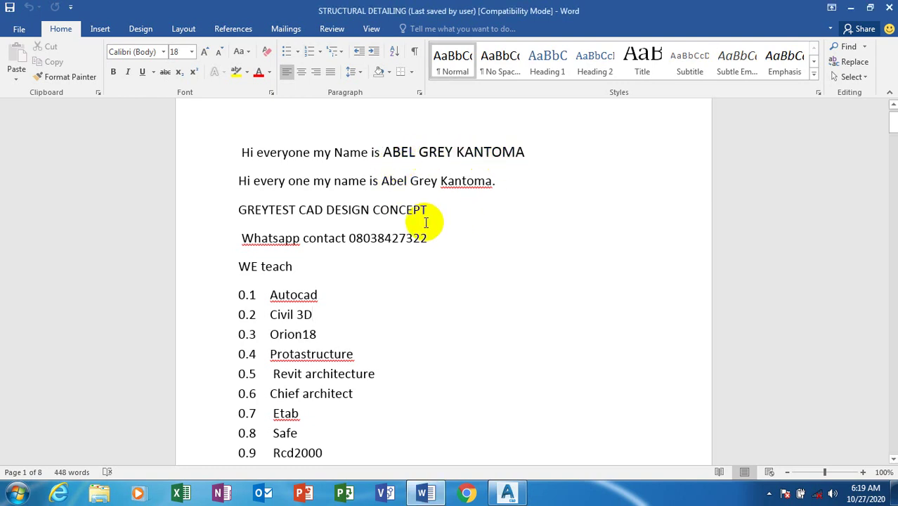
{"action": "left_click", "coordinate": [275, 215]}
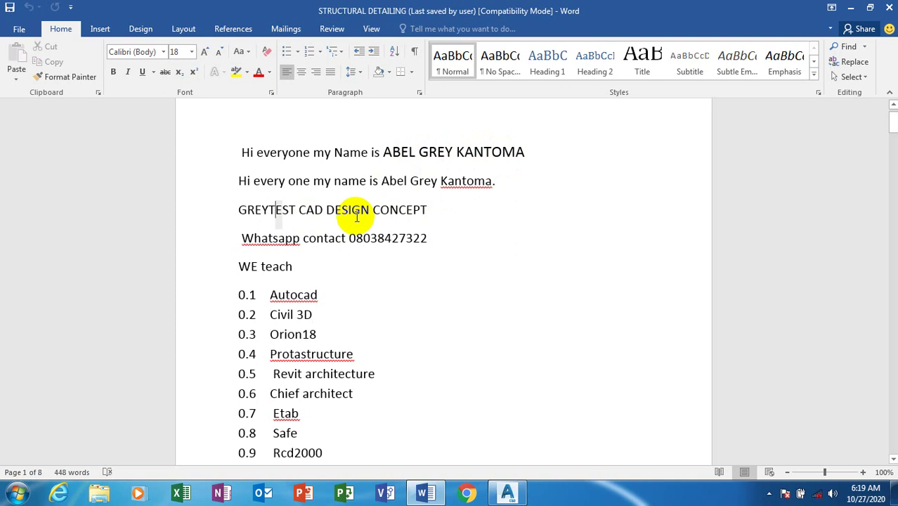
{"action": "left_click", "coordinate": [398, 210]}
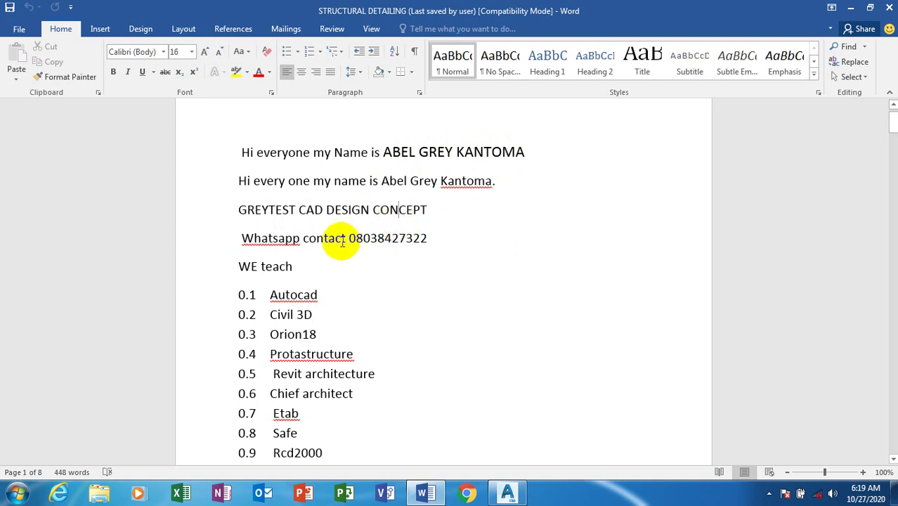
{"action": "left_click", "coordinate": [412, 239]}
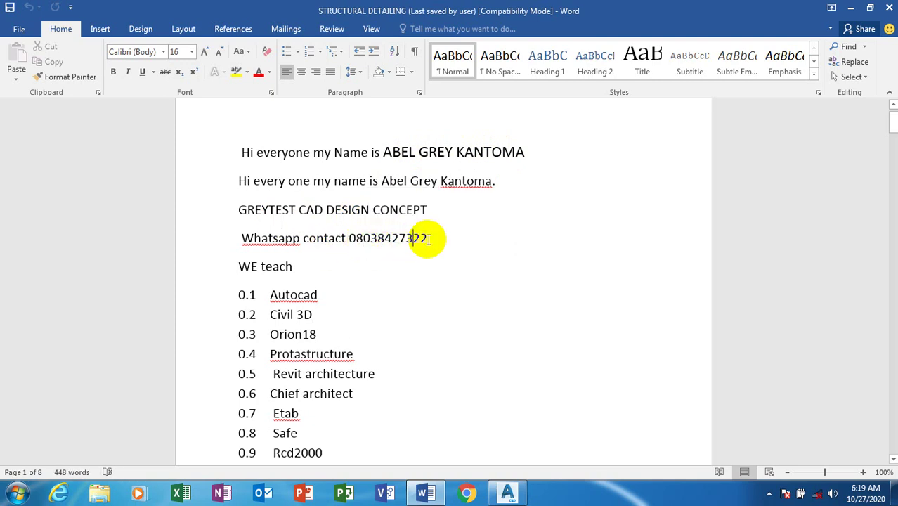
{"action": "left_click", "coordinate": [427, 239]}
{"action": "left_click", "coordinate": [334, 301]}
{"action": "scroll", "coordinate": [335, 300], "scroll_direction": "down", "scroll_amount": 3}
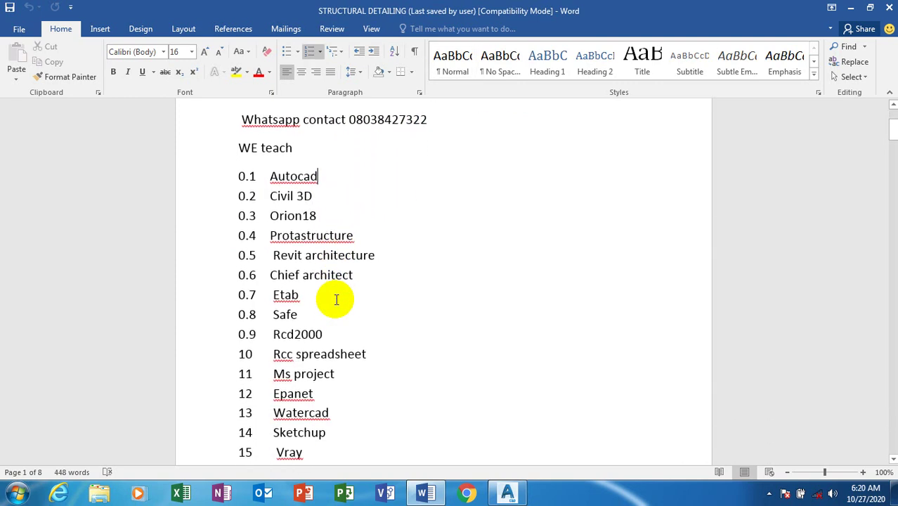
{"action": "scroll", "coordinate": [336, 300], "scroll_direction": "down", "scroll_amount": 1}
{"action": "scroll", "coordinate": [336, 300], "scroll_direction": "up", "scroll_amount": 1}
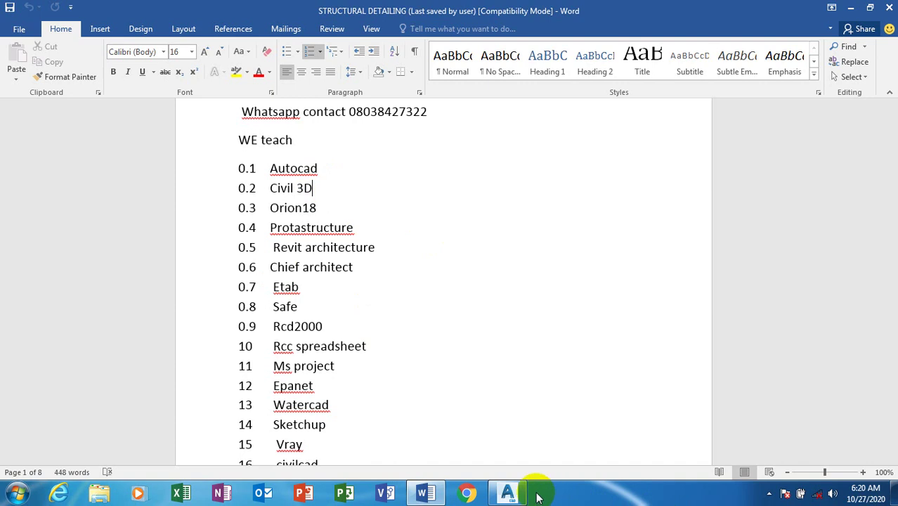
Switch to AutoCAD Civil 3D and look over the available intersection and roundabout commands.
{"action": "left_click", "coordinate": [509, 494]}
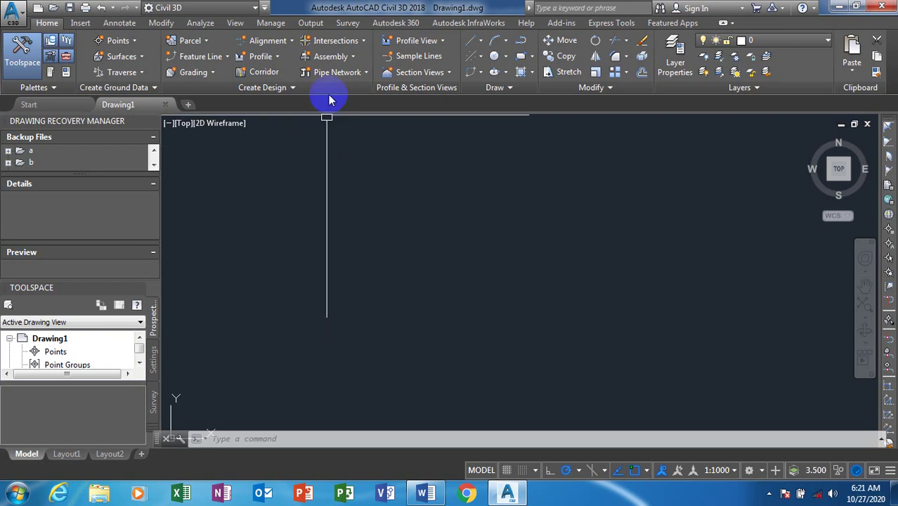
{"action": "left_click", "coordinate": [353, 45]}
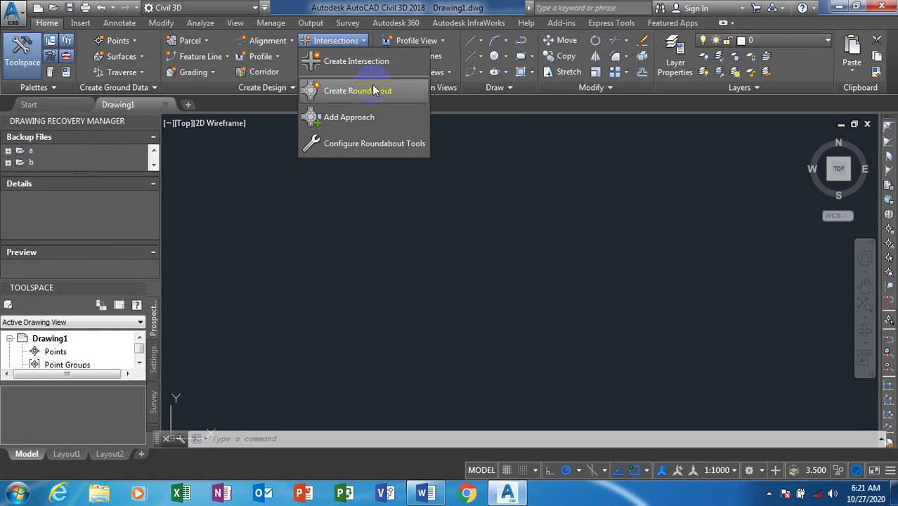
{"action": "left_click", "coordinate": [466, 162]}
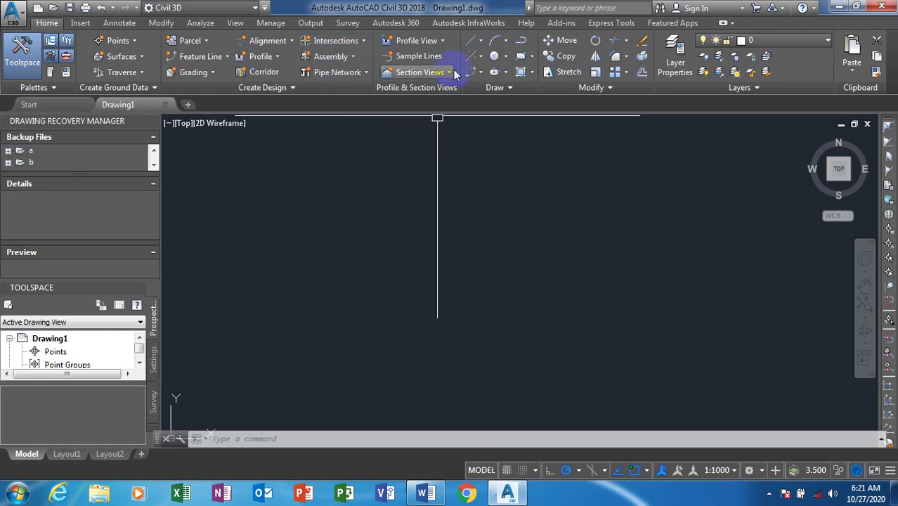
Draw a straight vertical polyline through the middle of the empty drawing as the first road line.
{"action": "left_click", "coordinate": [522, 41]}
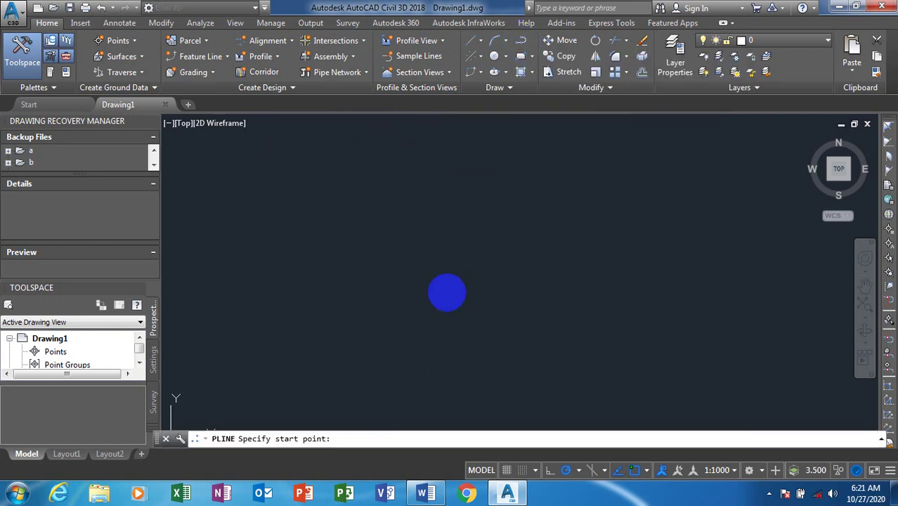
{"action": "left_click", "coordinate": [426, 152]}
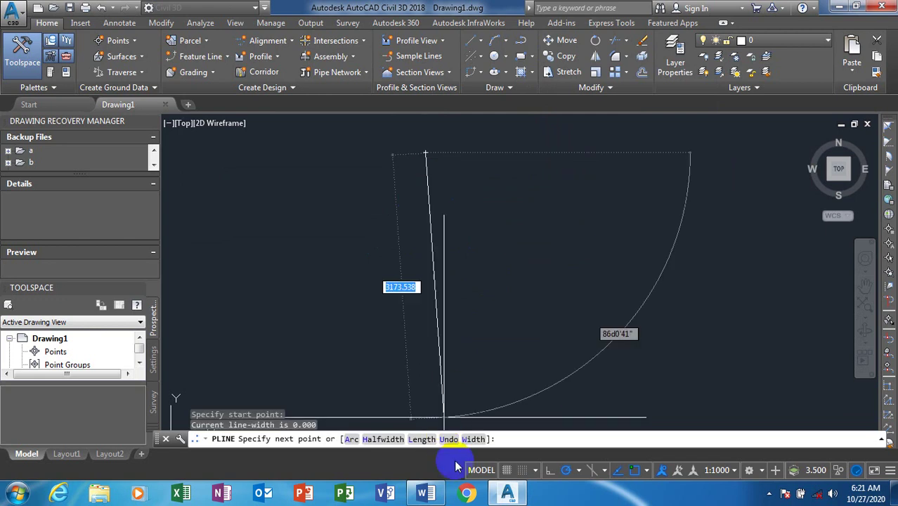
{"action": "left_click", "coordinate": [425, 412]}
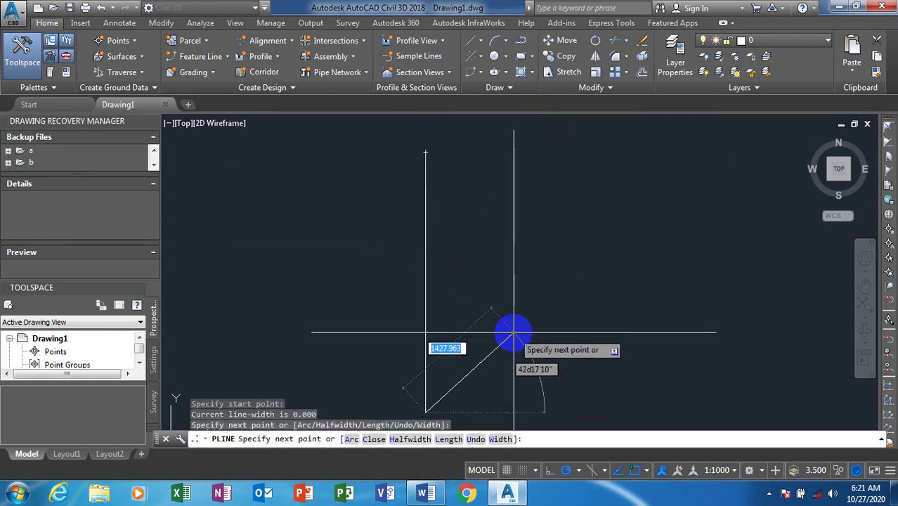
{"action": "key", "text": "Escape"}
Draw a straight horizontal polyline that crosses the vertical polyline near its midpoint.
{"action": "type", "text": "pl"}
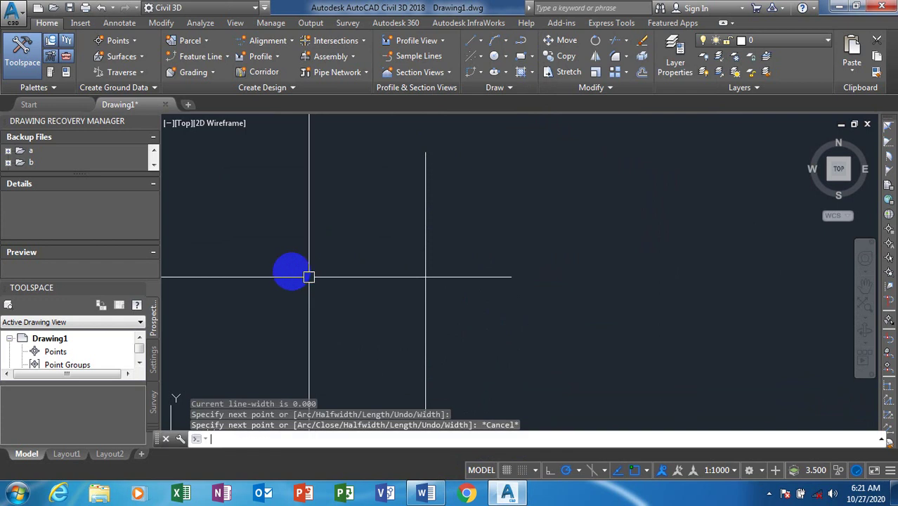
{"action": "key", "text": "Return"}
{"action": "left_click", "coordinate": [286, 273]}
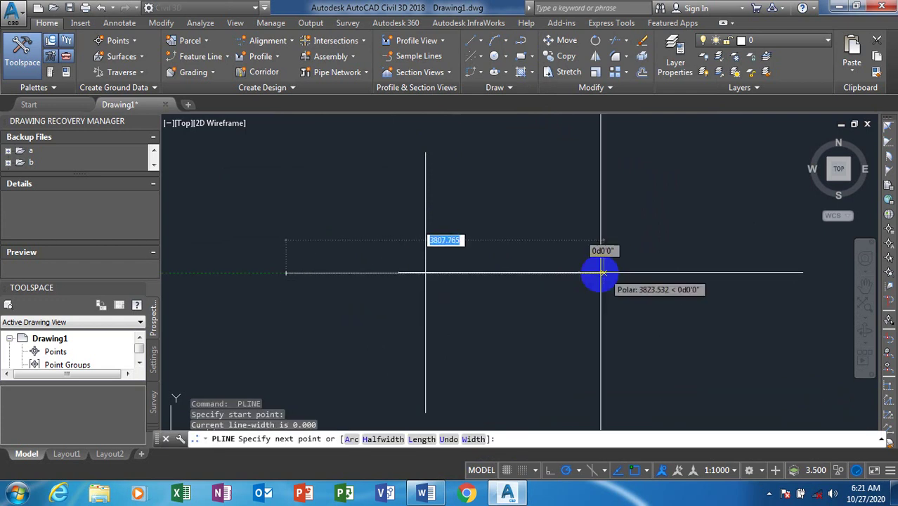
{"action": "left_click", "coordinate": [568, 273]}
{"action": "key", "text": "Escape"}
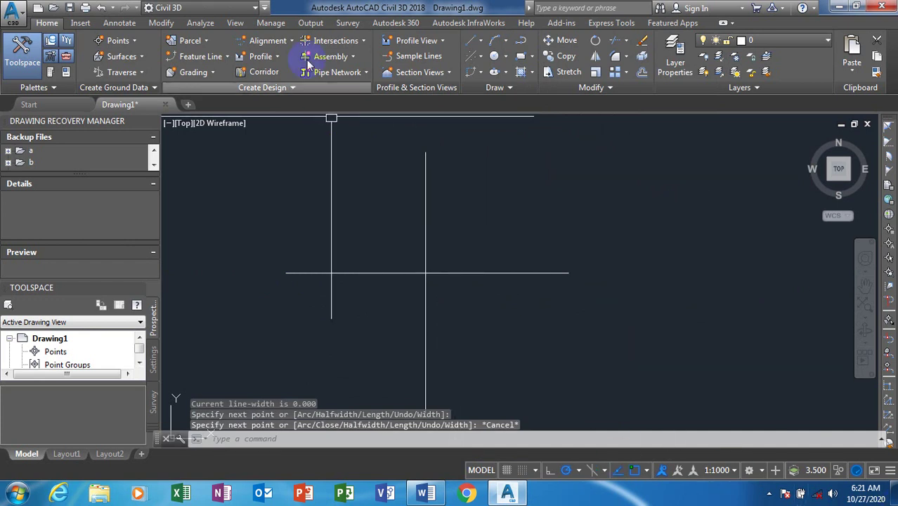
Create a centerline alignment named Alignment 1 from the vertical polyline, accepting its downward direction and the default settings.
{"action": "left_click", "coordinate": [278, 42]}
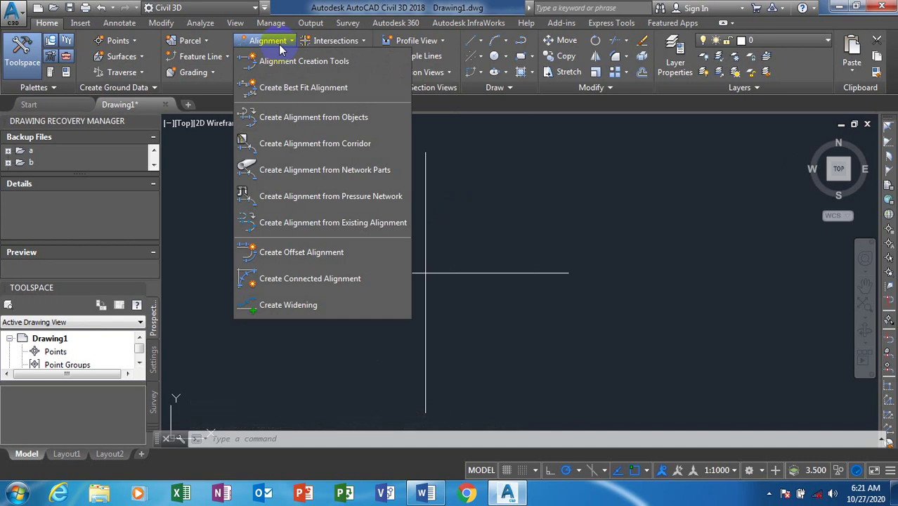
{"action": "left_click", "coordinate": [309, 120]}
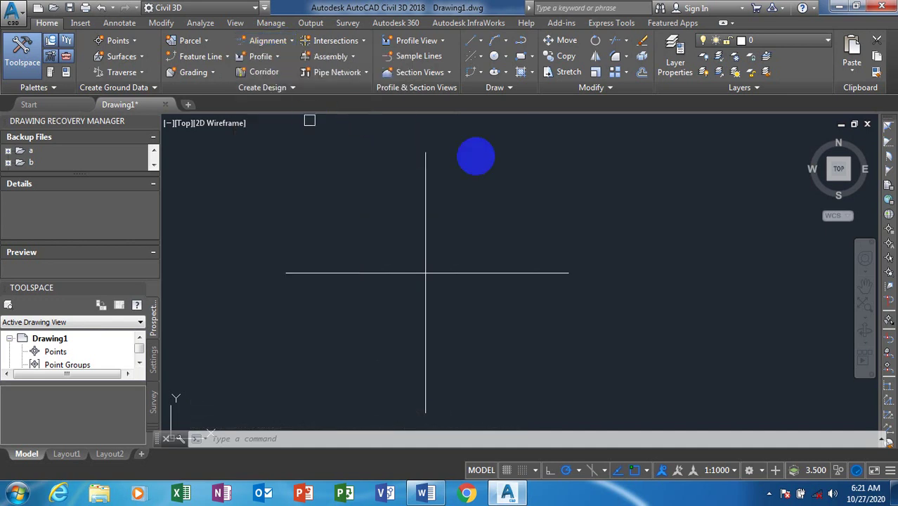
{"action": "left_click", "coordinate": [424, 235]}
{"action": "key", "text": "Return"}
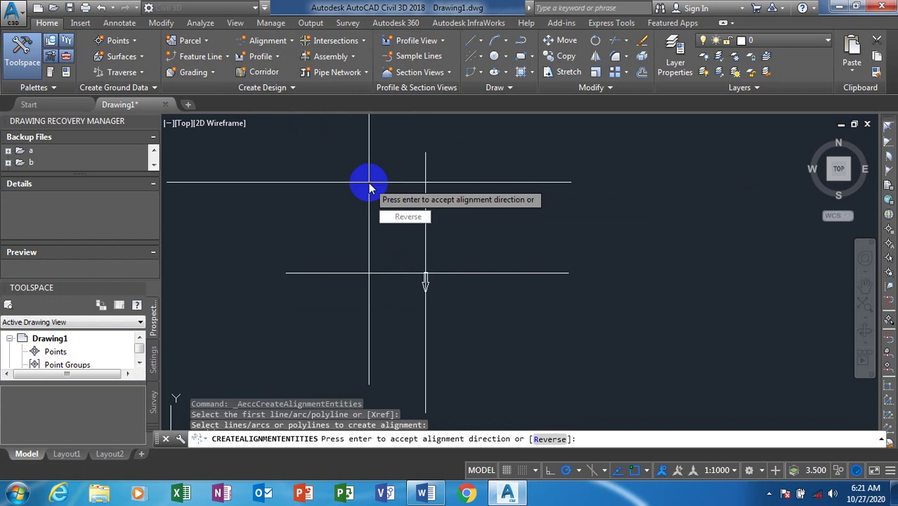
{"action": "left_click", "coordinate": [412, 222]}
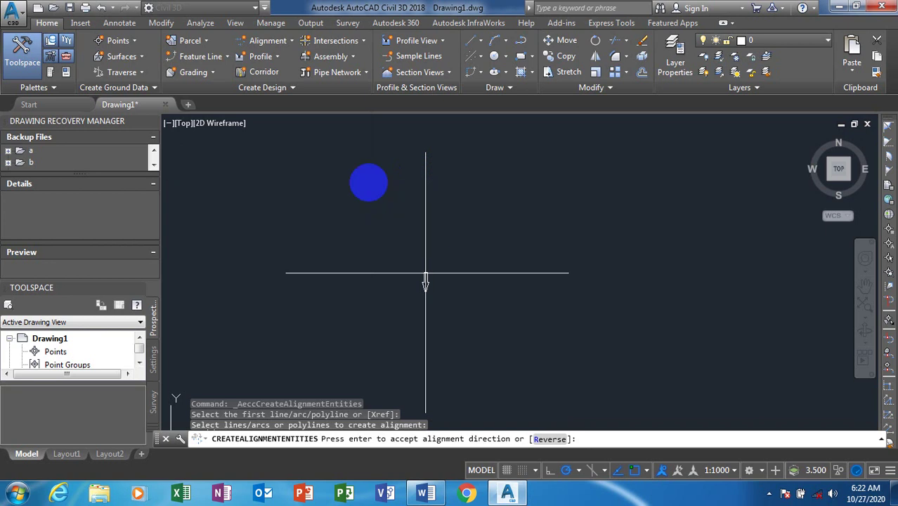
{"action": "right_click_drag", "start_coordinate": [359, 197], "coordinate": [542, 98]}
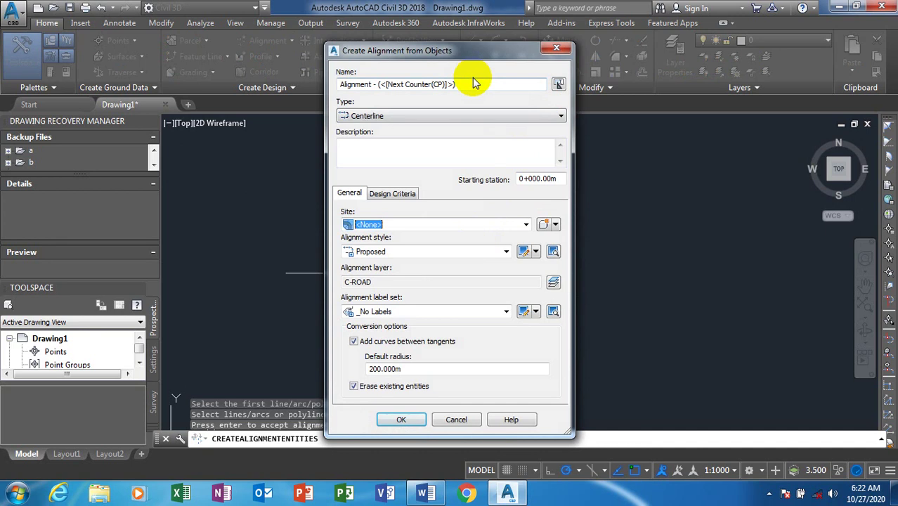
{"action": "left_click_drag", "start_coordinate": [466, 85], "coordinate": [375, 85]}
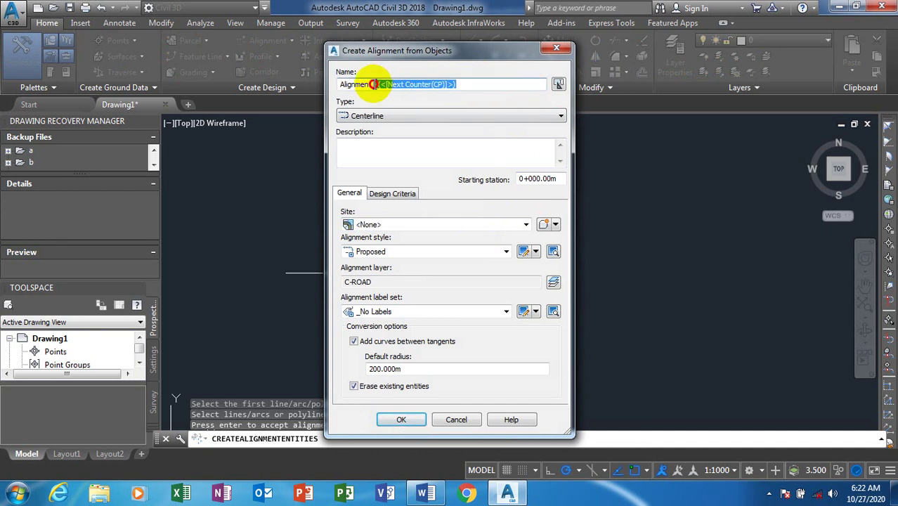
{"action": "type", "text": "1"}
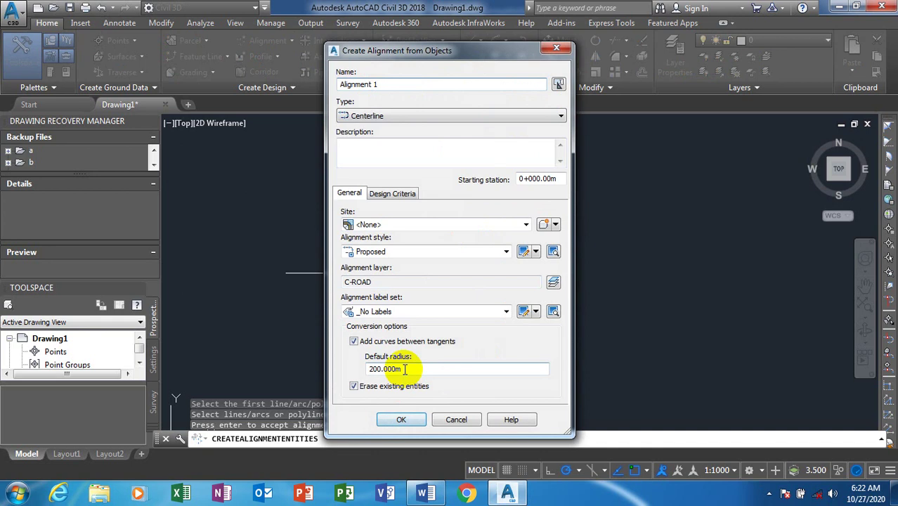
{"action": "left_click", "coordinate": [397, 419]}
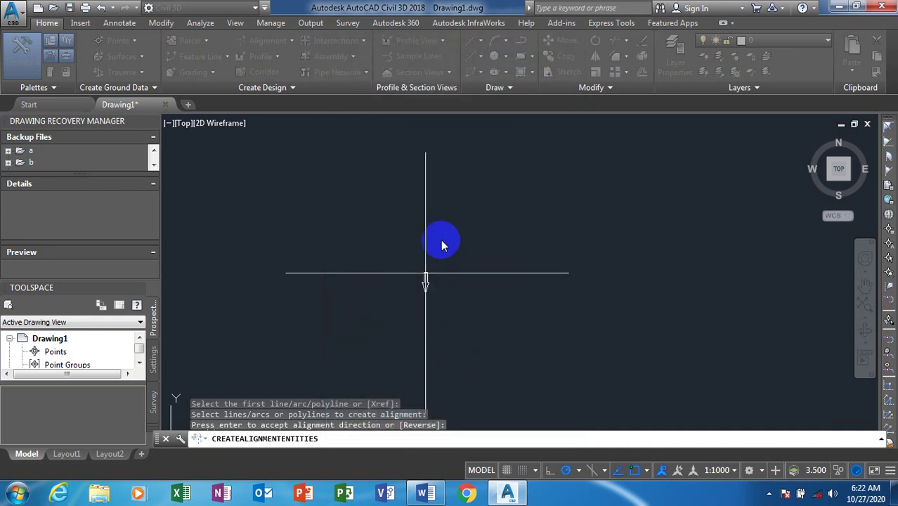
{"action": "key", "text": "Return"}
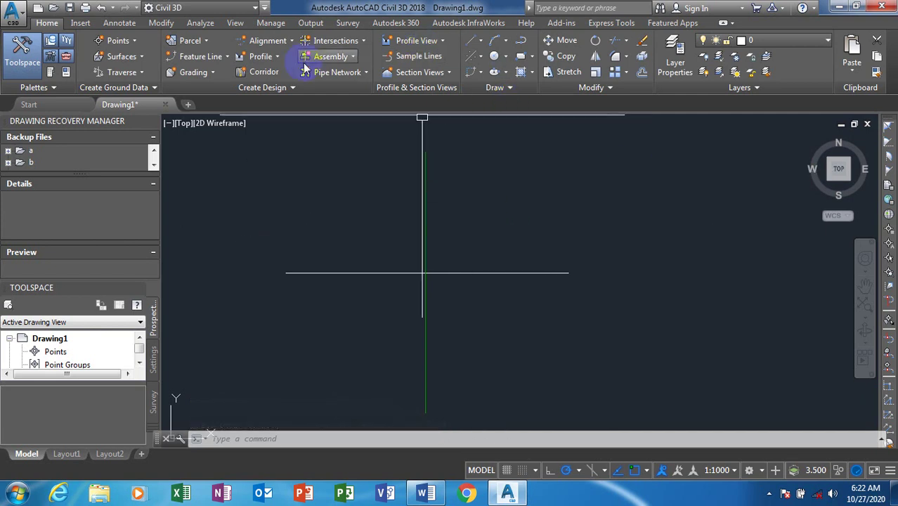
Create a centerline alignment named Alignment 2 from the horizontal polyline, accepting its left-to-right direction and the default settings.
{"action": "left_click", "coordinate": [283, 42]}
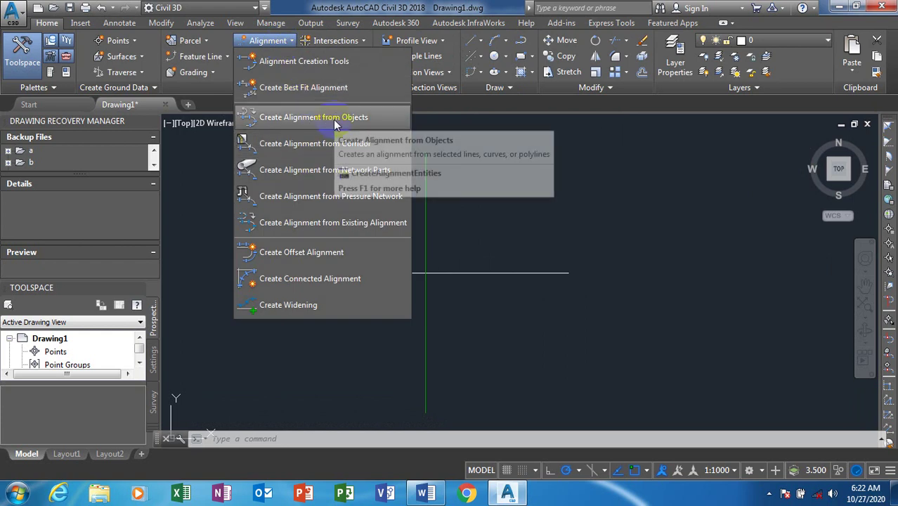
{"action": "left_click", "coordinate": [336, 121]}
{"action": "left_click", "coordinate": [357, 273]}
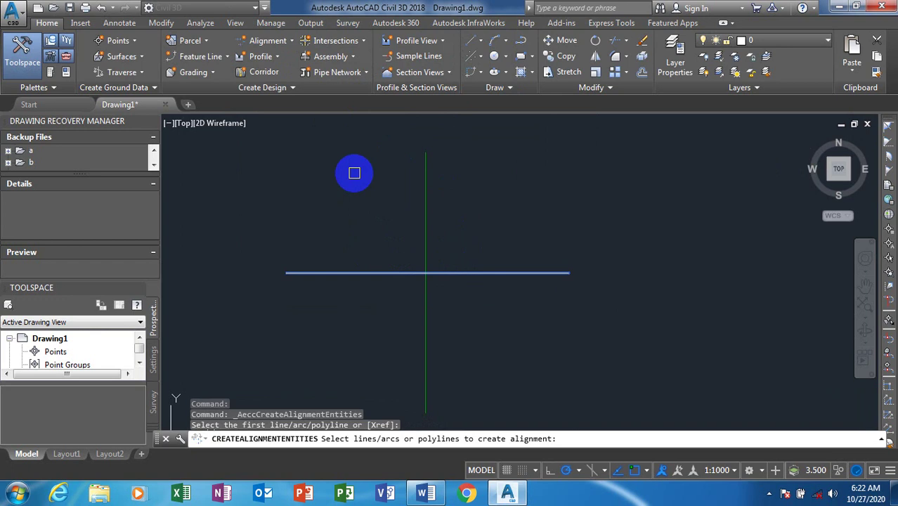
{"action": "key", "text": "Return"}
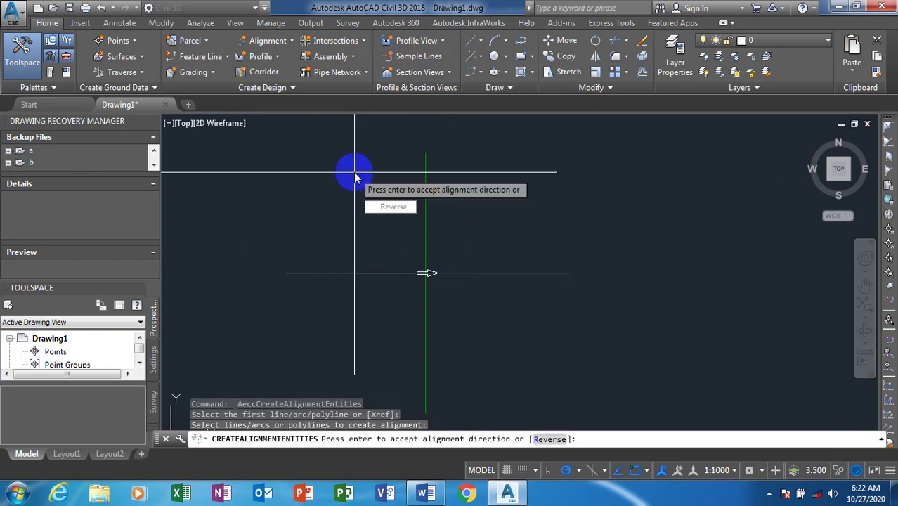
{"action": "right_click", "coordinate": [355, 177]}
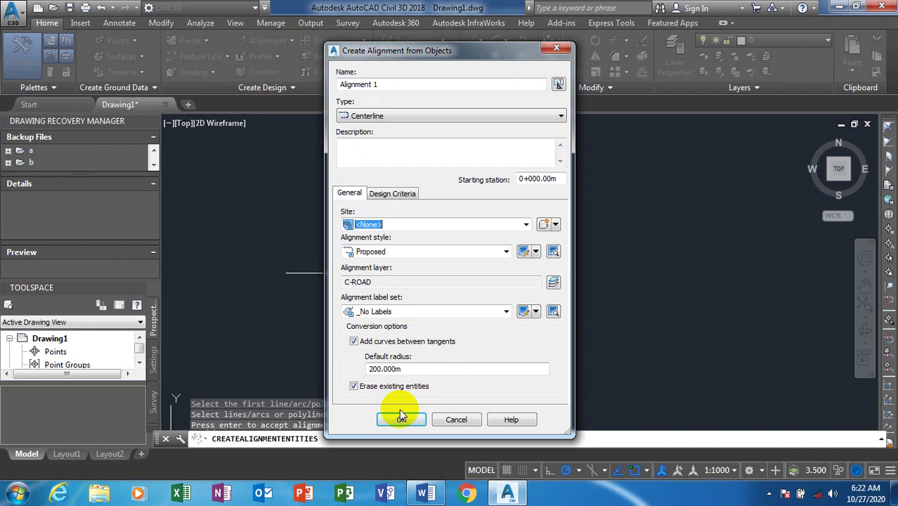
{"action": "left_click", "coordinate": [385, 85]}
{"action": "key", "text": "BackSpace"}
{"action": "type", "text": "2"}
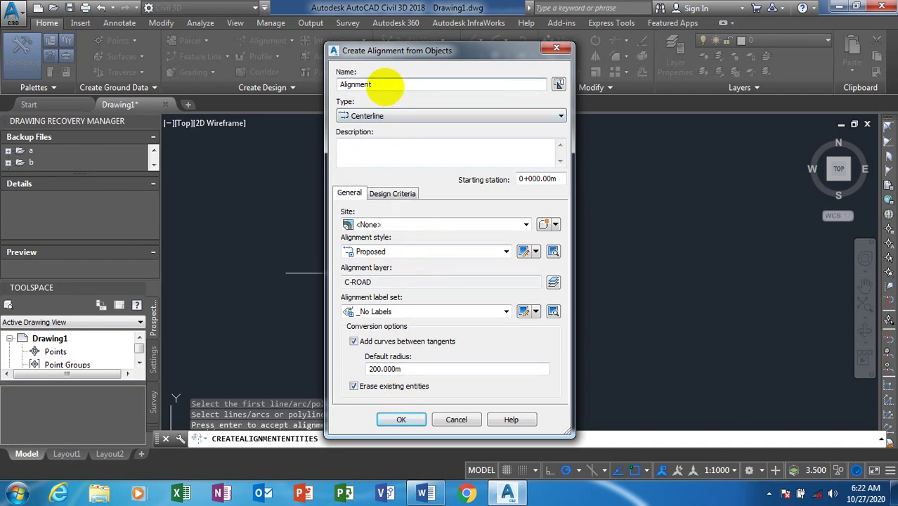
{"action": "left_click", "coordinate": [408, 418]}
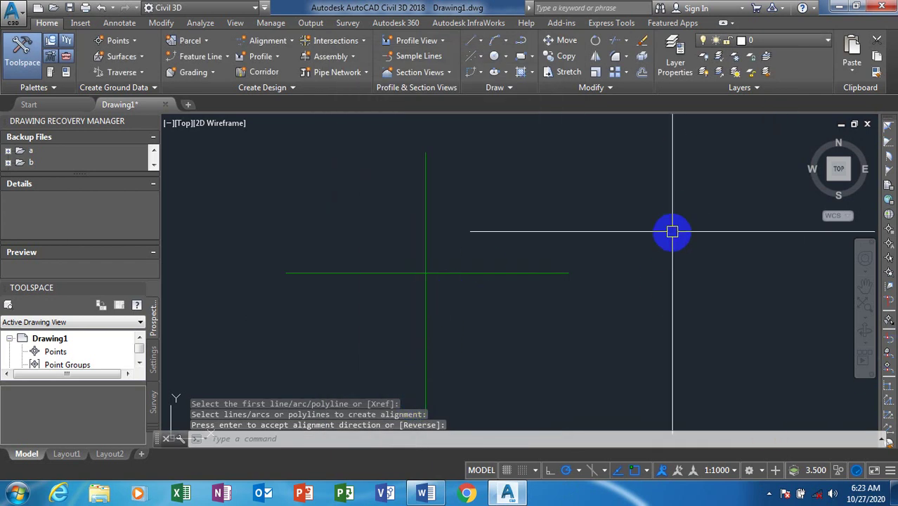
Start creating an intersection where the two alignments cross, with the vertical alignment as the main road.
{"action": "left_click", "coordinate": [343, 40]}
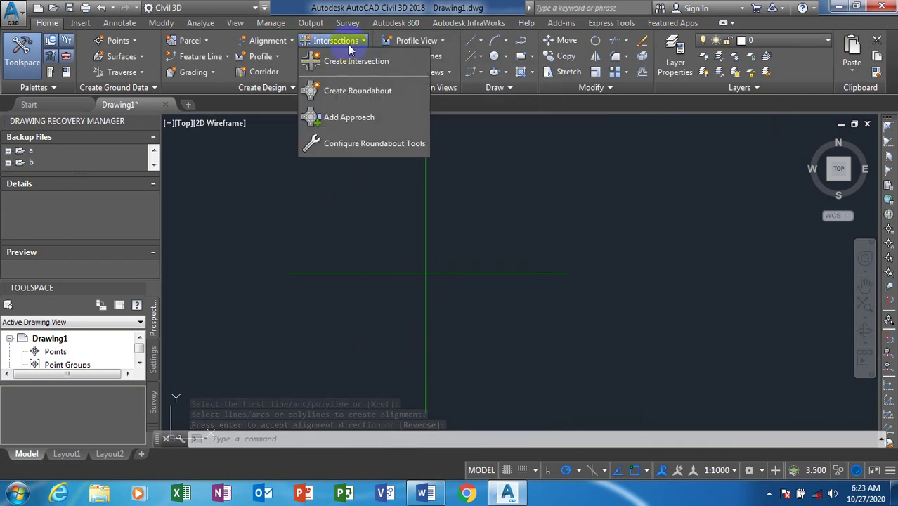
{"action": "left_click", "coordinate": [348, 67]}
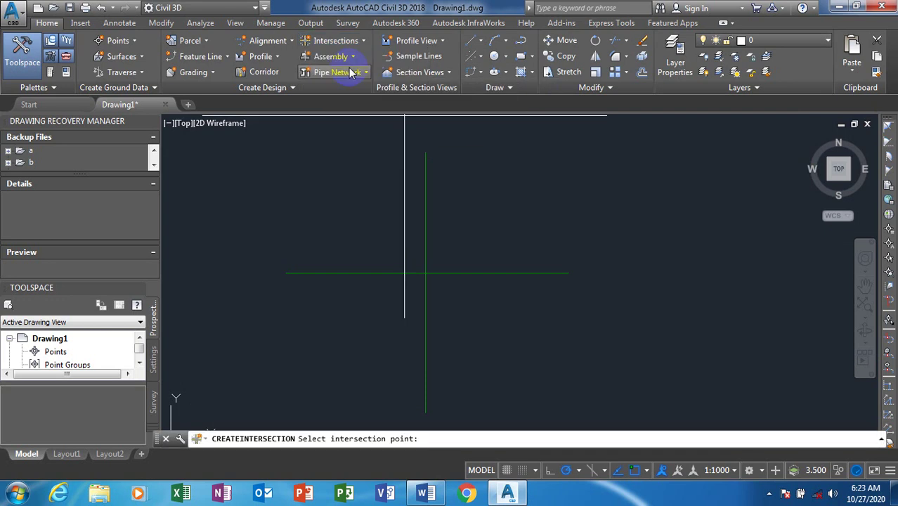
{"action": "left_click", "coordinate": [424, 273]}
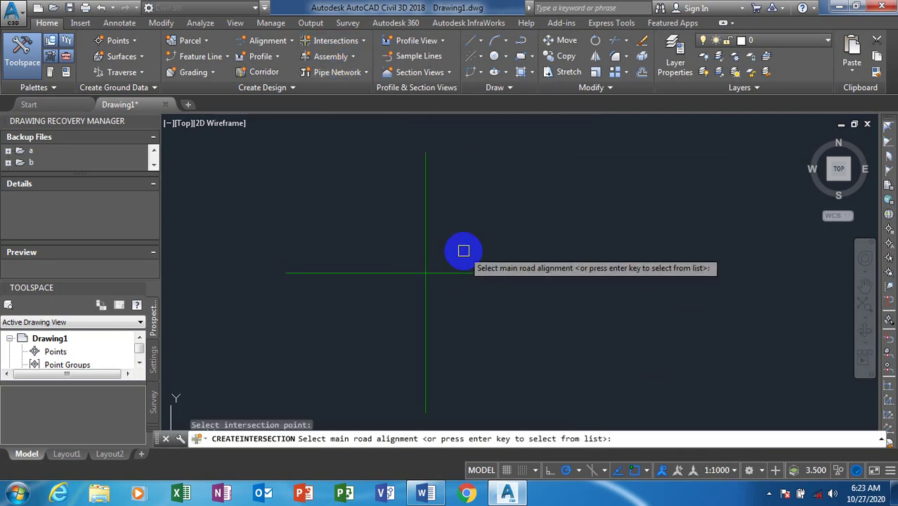
{"action": "left_click", "coordinate": [426, 204]}
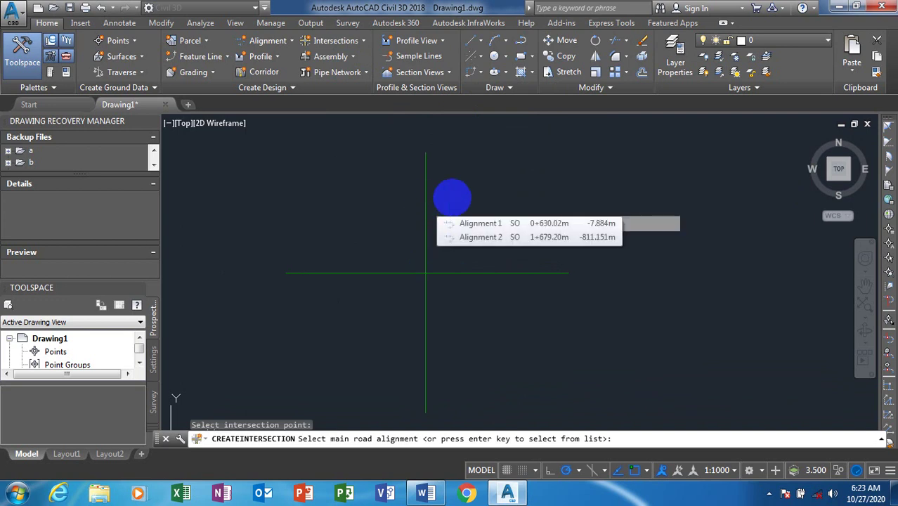
{"action": "left_click", "coordinate": [480, 239]}
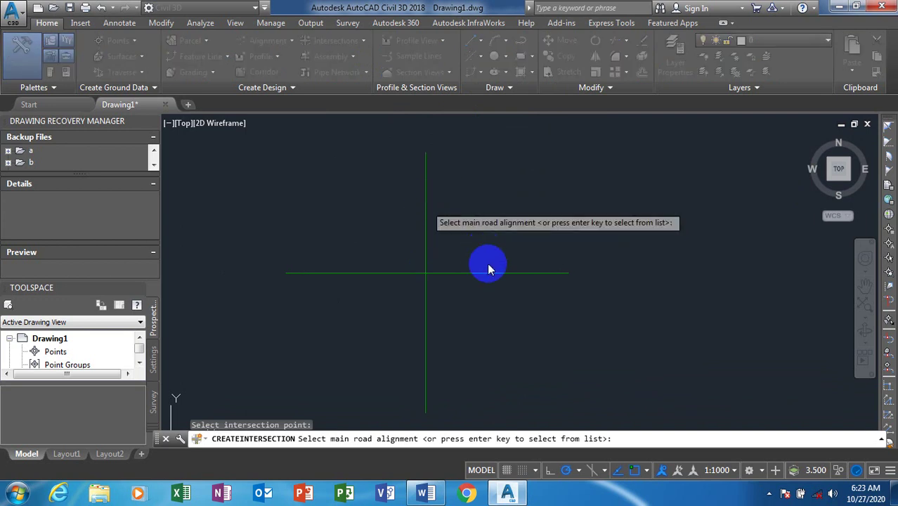
{"action": "left_click", "coordinate": [447, 272]}
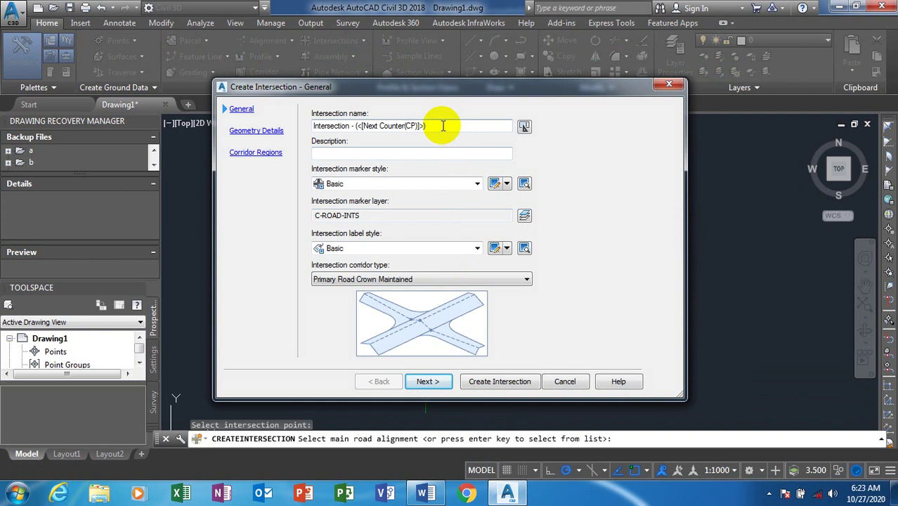
Name the intersection "Intersection kabala road" and keep the Basic marker style.
{"action": "left_click_drag", "start_coordinate": [427, 125], "coordinate": [350, 126]}
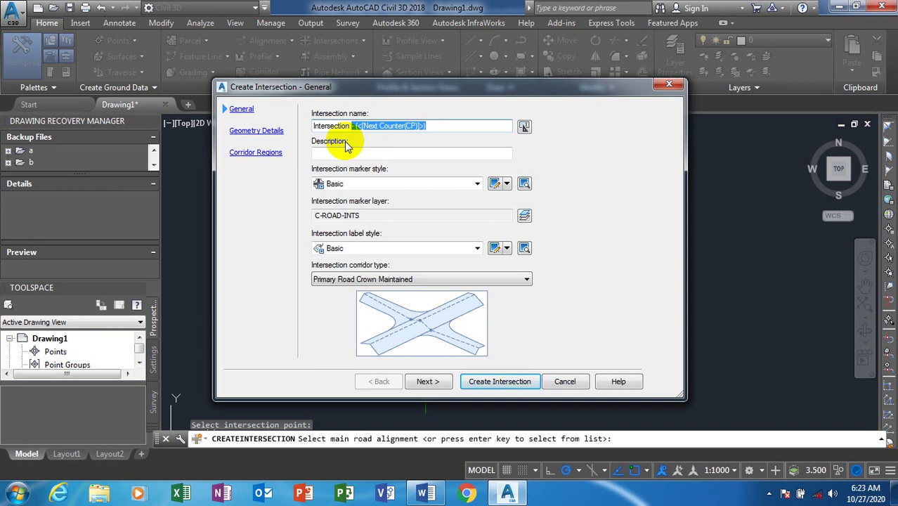
{"action": "type", "text": "kabala road"}
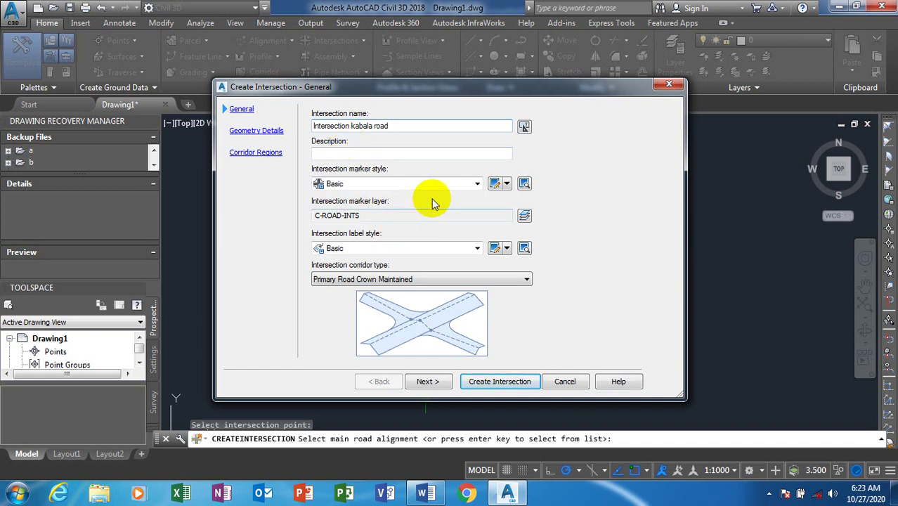
{"action": "left_click", "coordinate": [477, 184]}
{"action": "left_click", "coordinate": [477, 185]}
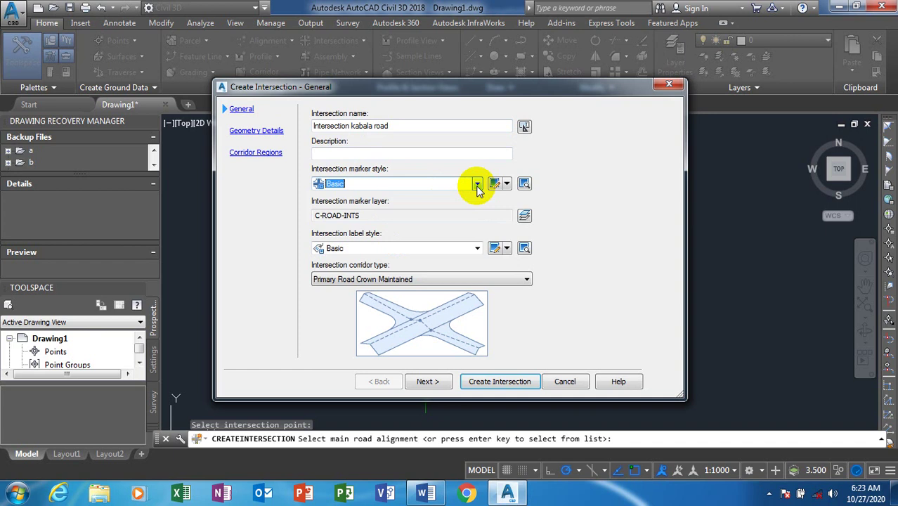
Compare the two intersection corridor types and set the type to All Crowns Maintained.
{"action": "left_click", "coordinate": [480, 280]}
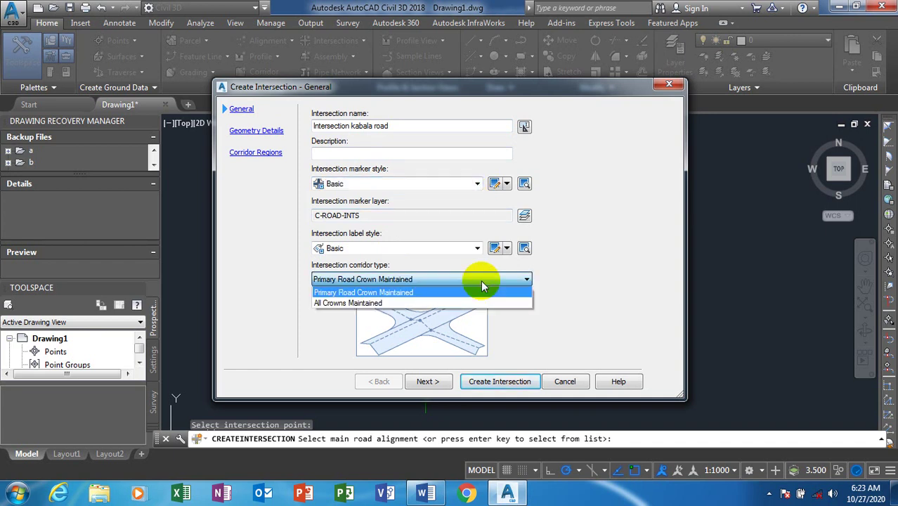
{"action": "left_click", "coordinate": [380, 303]}
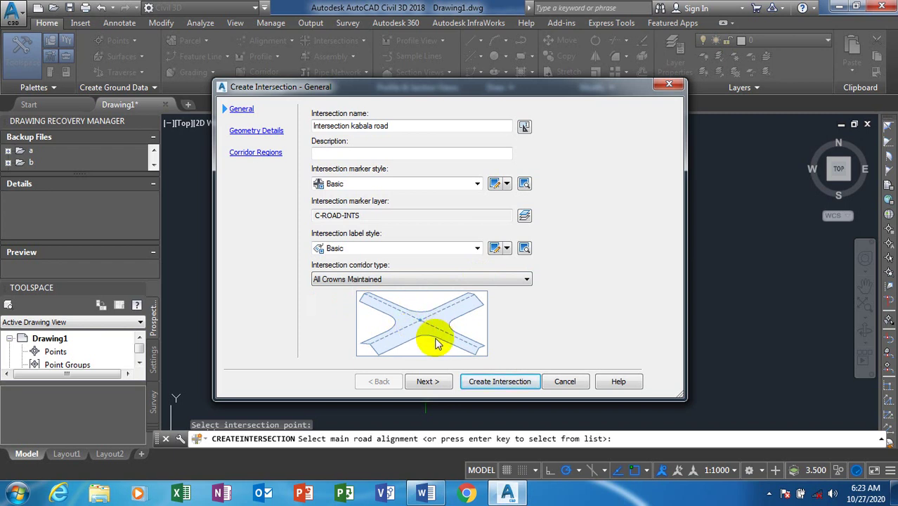
{"action": "left_click", "coordinate": [440, 279]}
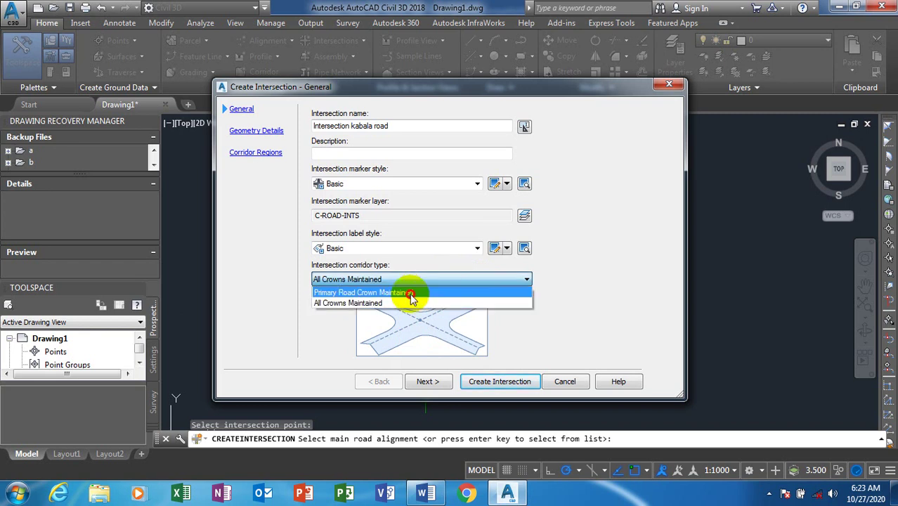
{"action": "left_click", "coordinate": [411, 293]}
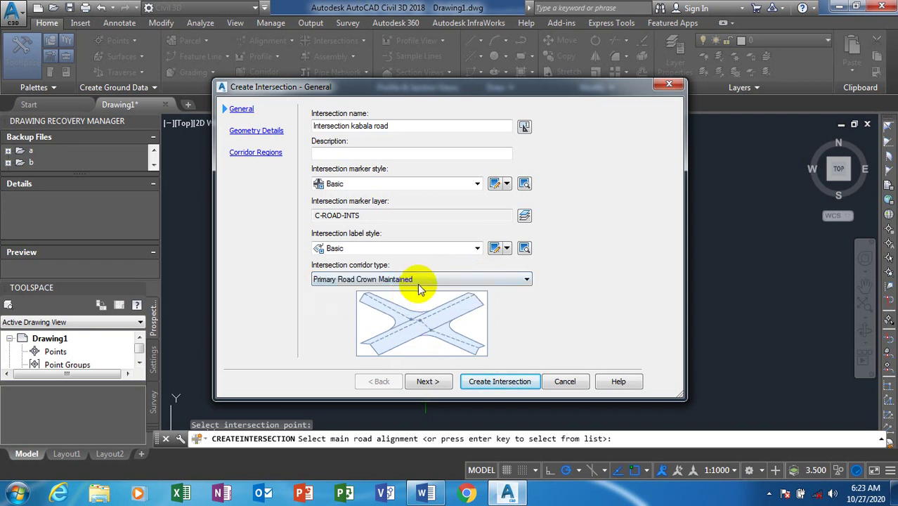
{"action": "left_click", "coordinate": [417, 281]}
{"action": "left_click", "coordinate": [390, 303]}
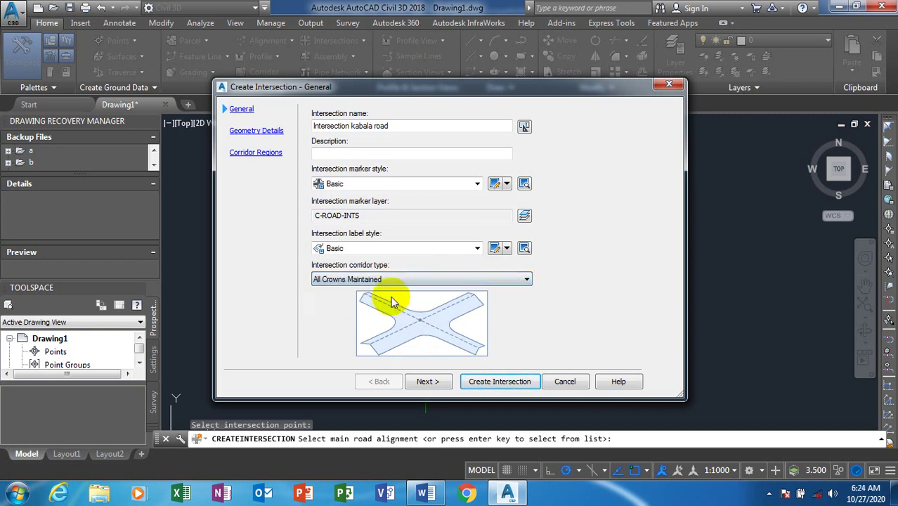
Open the Basic intersection label style for editing and keep its text style as Standard.
{"action": "left_click", "coordinate": [476, 249]}
{"action": "left_click", "coordinate": [476, 250]}
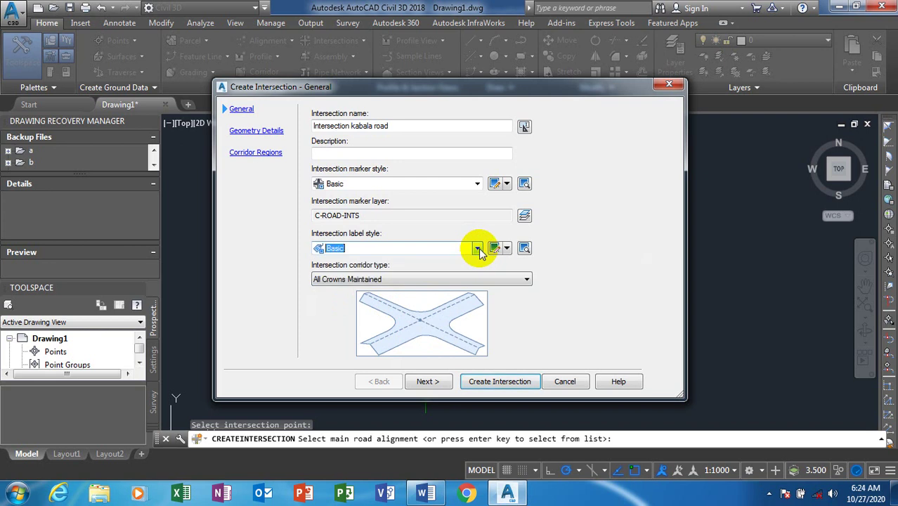
{"action": "left_click", "coordinate": [494, 249]}
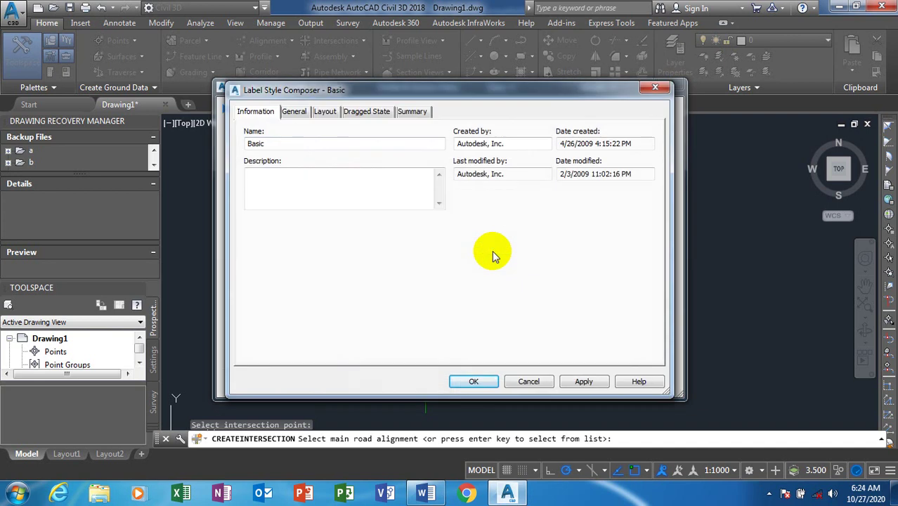
{"action": "left_click", "coordinate": [294, 113]}
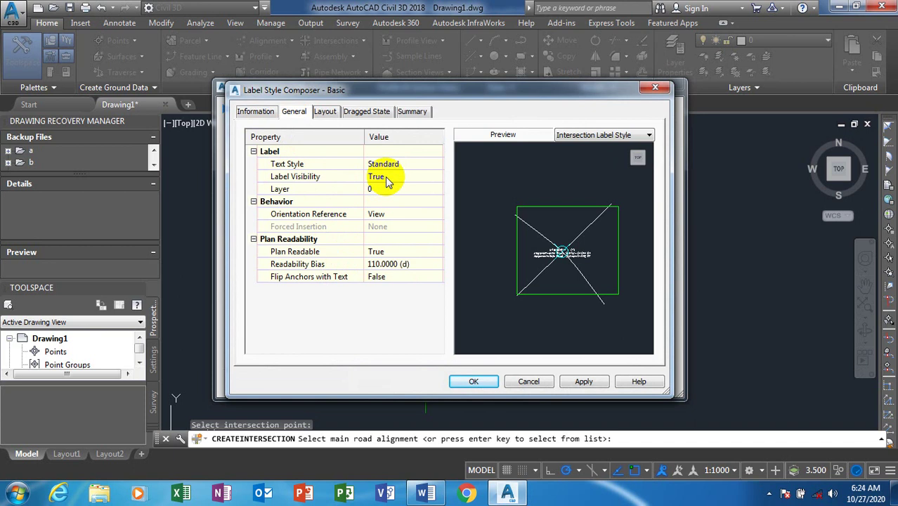
{"action": "left_click", "coordinate": [408, 165]}
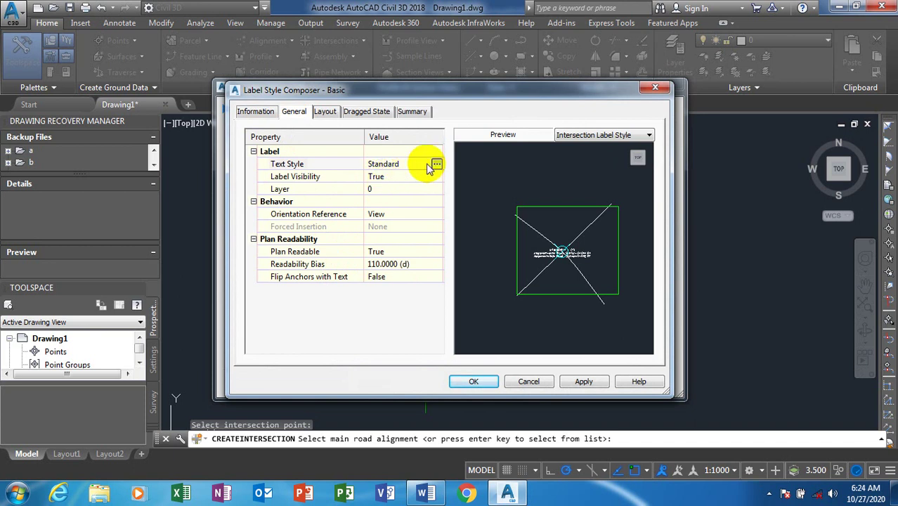
{"action": "left_click", "coordinate": [437, 165]}
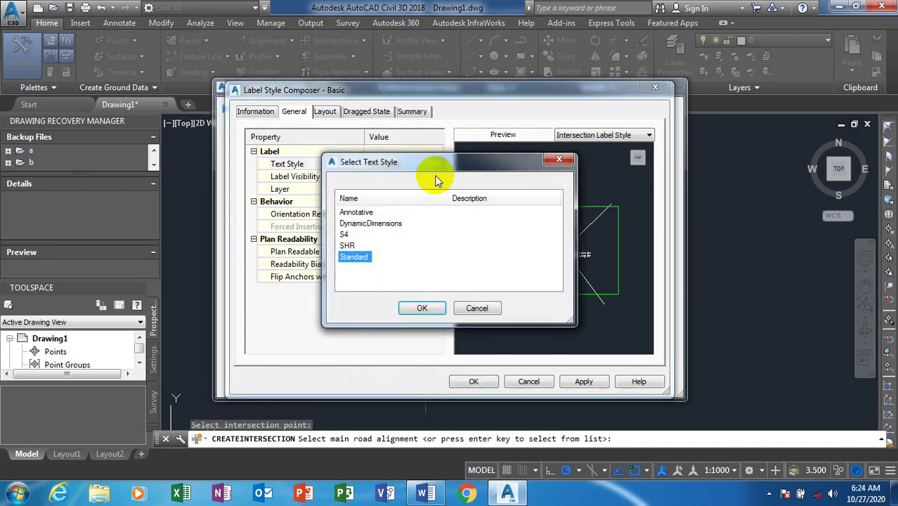
{"action": "left_click", "coordinate": [418, 306]}
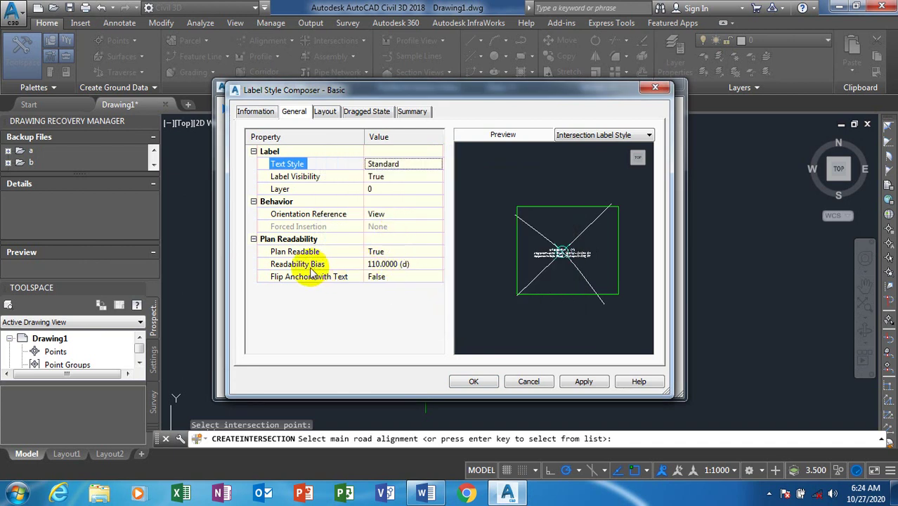
Add a text component to the Basic label style's layout, review its dragged state and summary settings, and apply the style.
{"action": "left_click", "coordinate": [324, 114]}
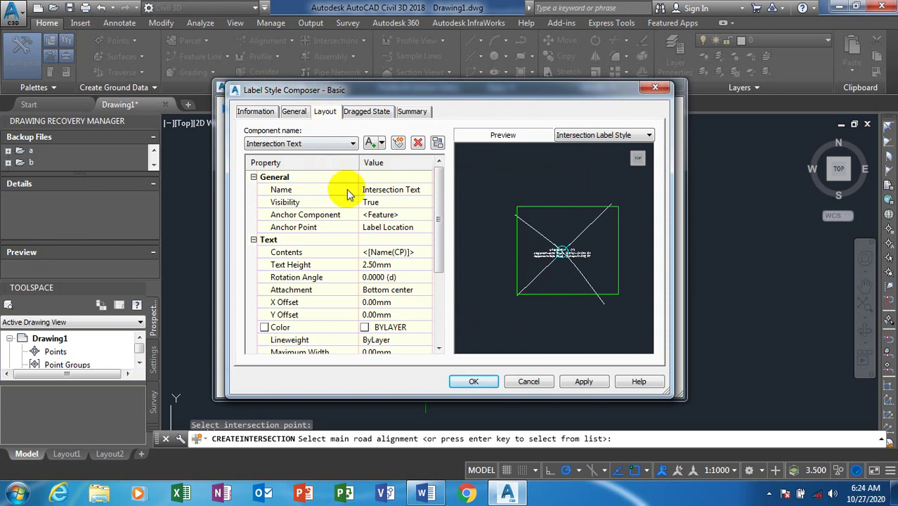
{"action": "left_click", "coordinate": [391, 264]}
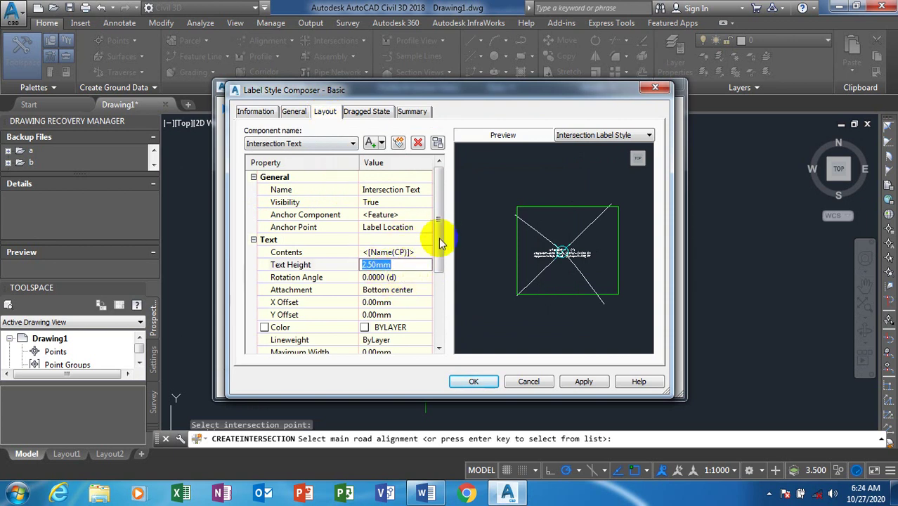
{"action": "left_click_drag", "start_coordinate": [439, 237], "coordinate": [431, 289]}
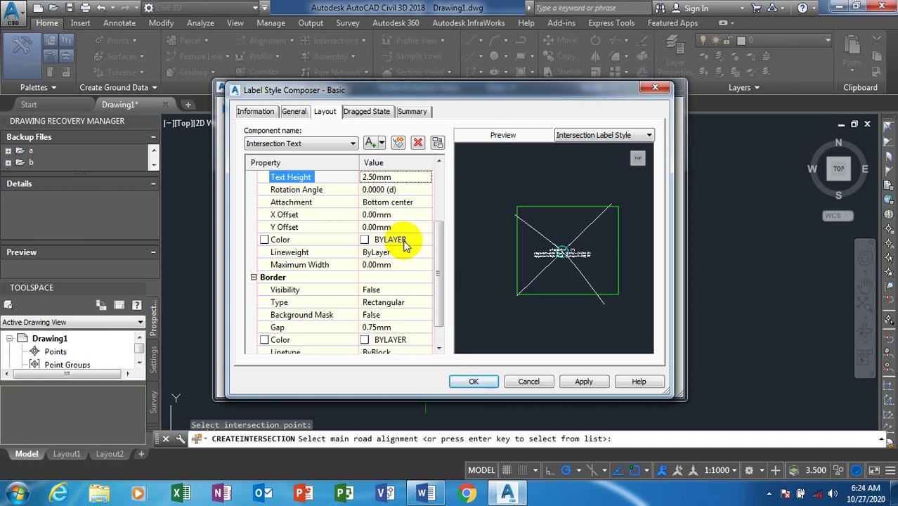
{"action": "left_click", "coordinate": [373, 145]}
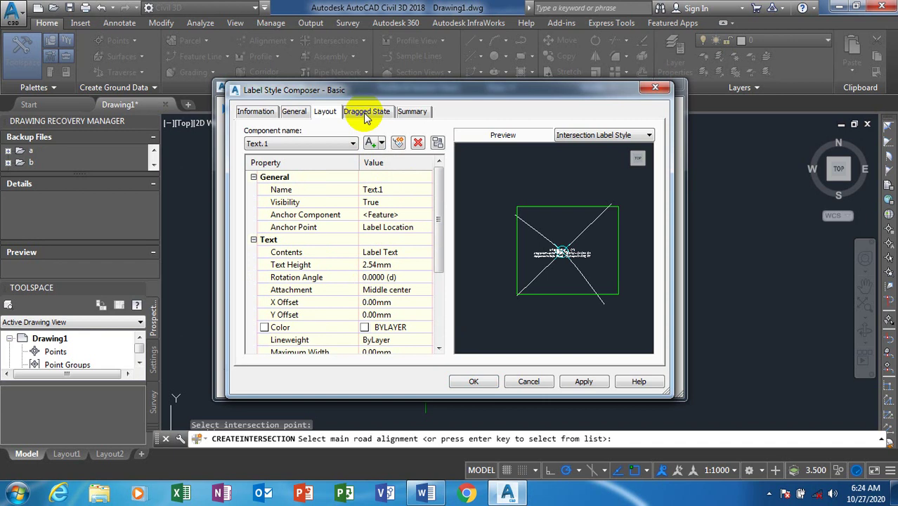
{"action": "left_click", "coordinate": [363, 112]}
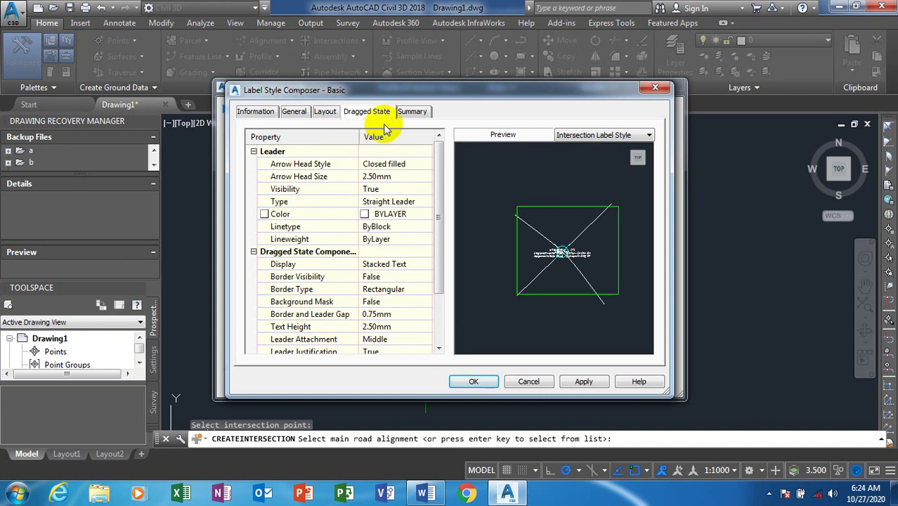
{"action": "left_click", "coordinate": [411, 112]}
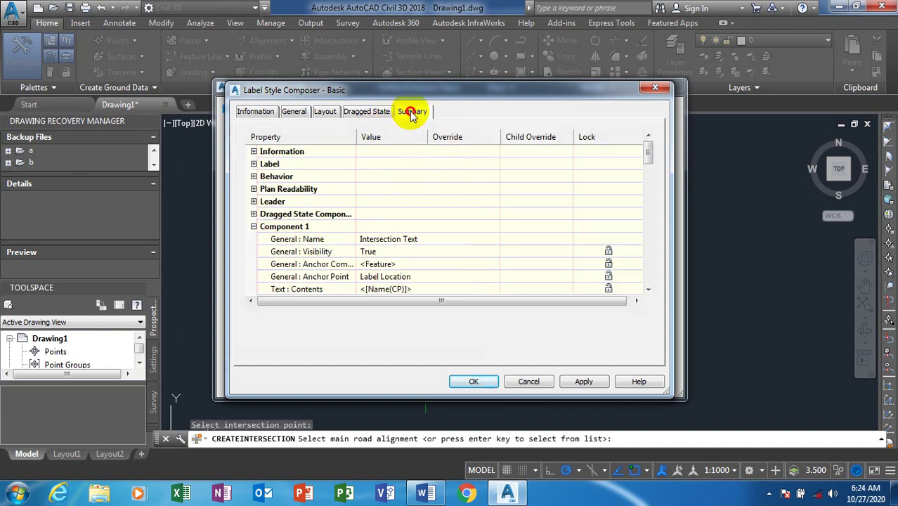
{"action": "left_click", "coordinate": [586, 381]}
{"action": "left_click", "coordinate": [476, 381]}
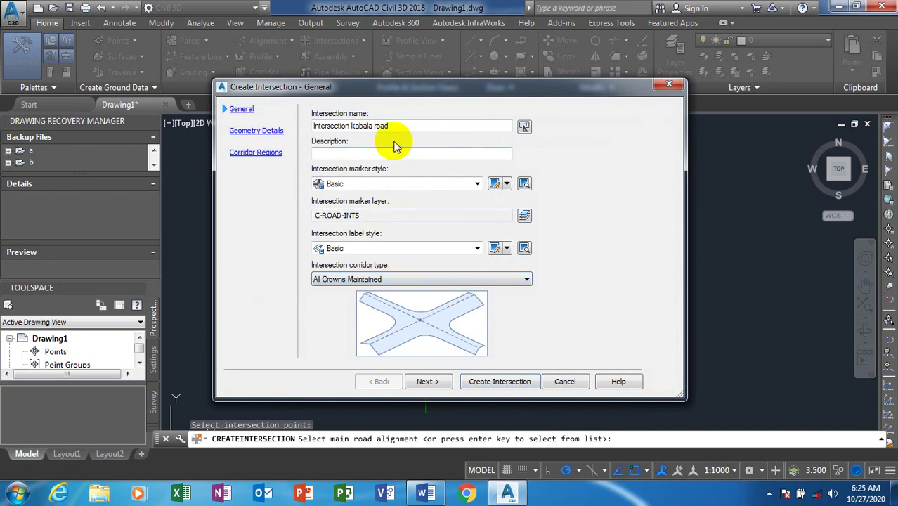
Accept the default geometry details and create the intersection without corridors in the intersection area.
{"action": "left_click", "coordinate": [429, 383]}
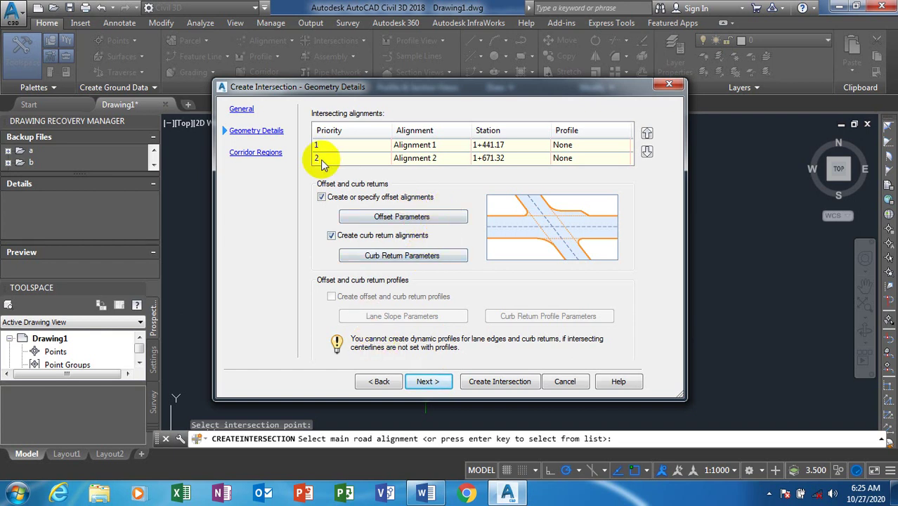
{"action": "left_click", "coordinate": [426, 382]}
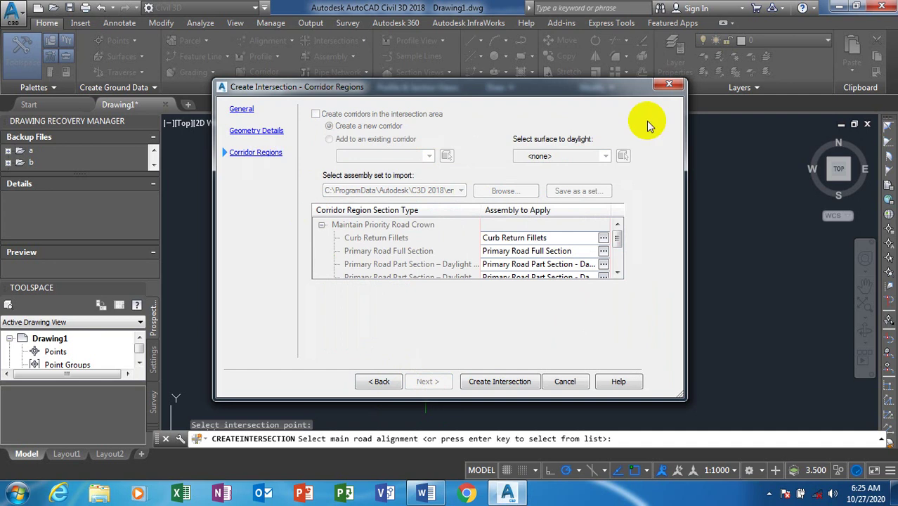
{"action": "left_click", "coordinate": [492, 381]}
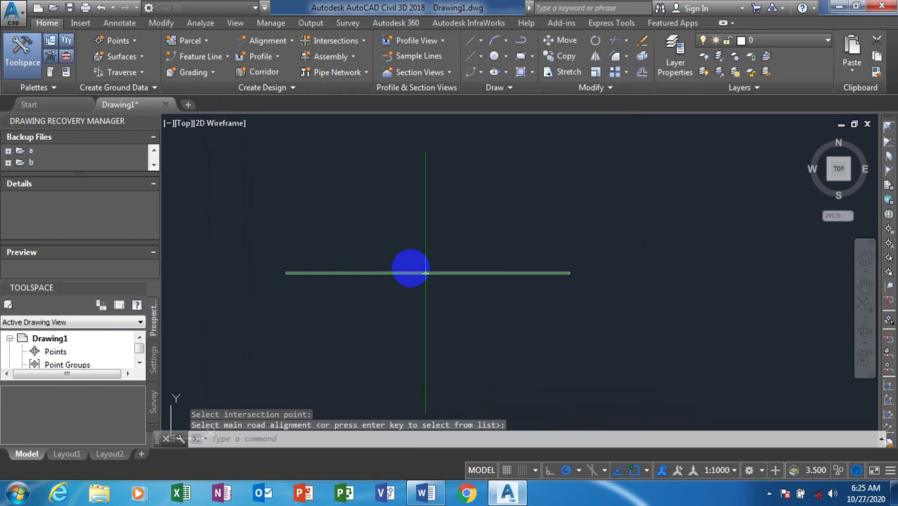
Examine the new intersection's curb returns, offset alignments and label up close, and select the vertical centerline alignment.
{"action": "scroll", "coordinate": [415, 264], "scroll_direction": "up", "scroll_amount": 4}
{"action": "scroll", "coordinate": [421, 250], "scroll_direction": "up", "scroll_amount": 5}
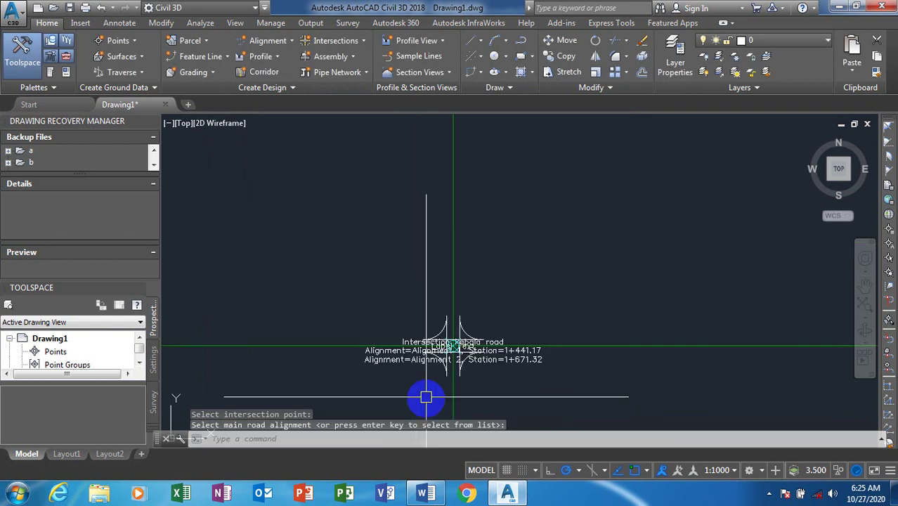
{"action": "scroll", "coordinate": [436, 291], "scroll_direction": "down", "scroll_amount": 3}
{"action": "scroll", "coordinate": [450, 285], "scroll_direction": "up", "scroll_amount": 4}
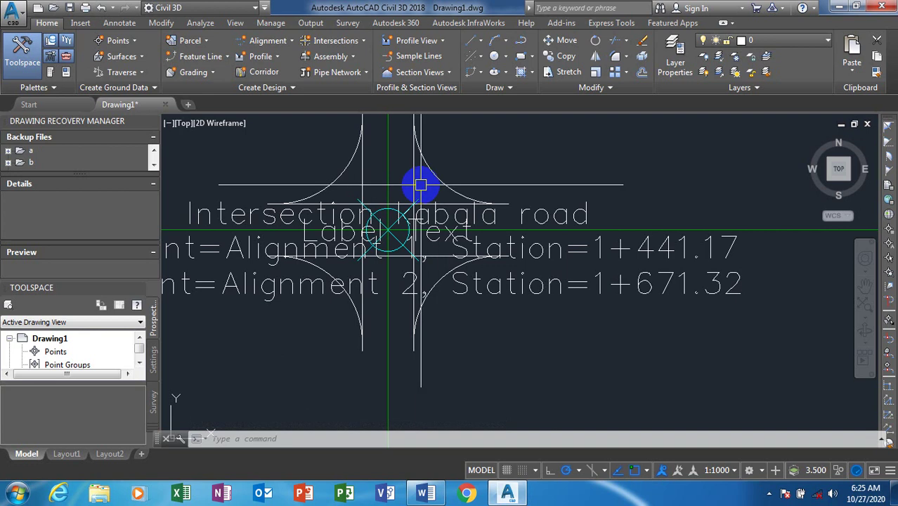
{"action": "scroll", "coordinate": [474, 232], "scroll_direction": "down", "scroll_amount": 2}
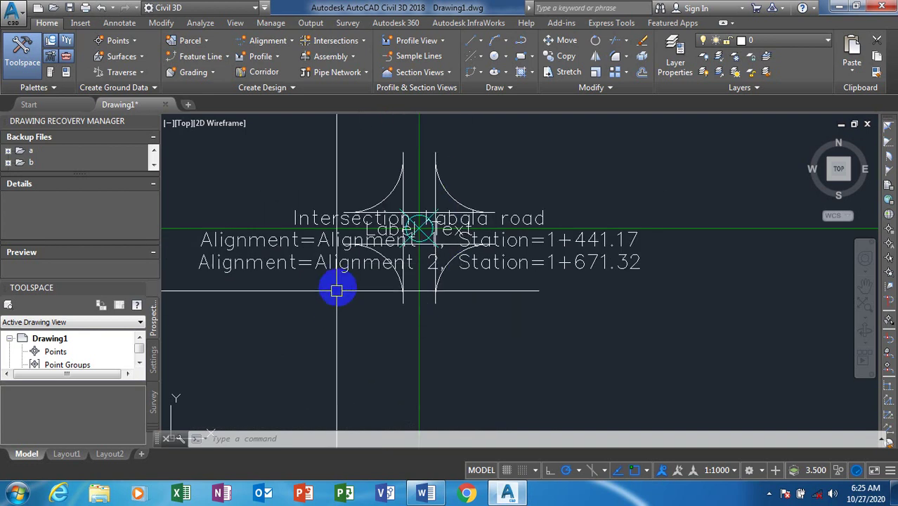
{"action": "scroll", "coordinate": [429, 274], "scroll_direction": "up", "scroll_amount": 2}
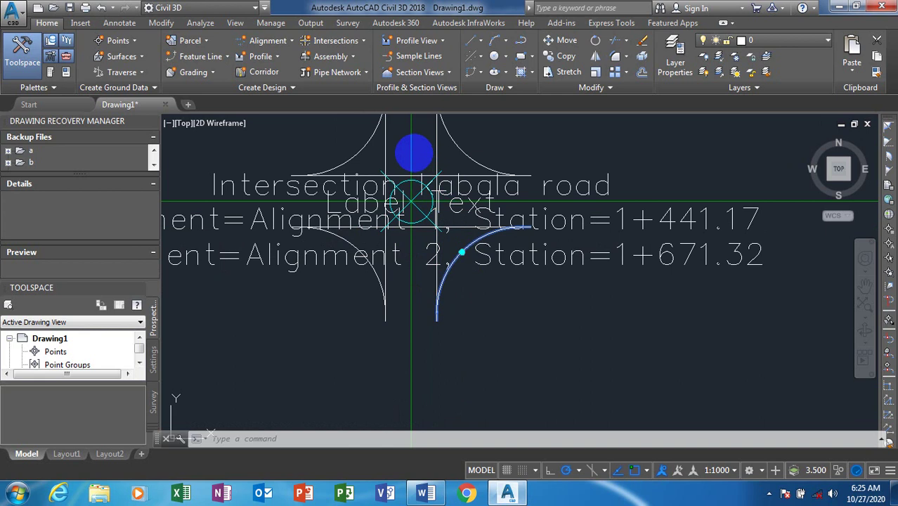
{"action": "left_click", "coordinate": [412, 121]}
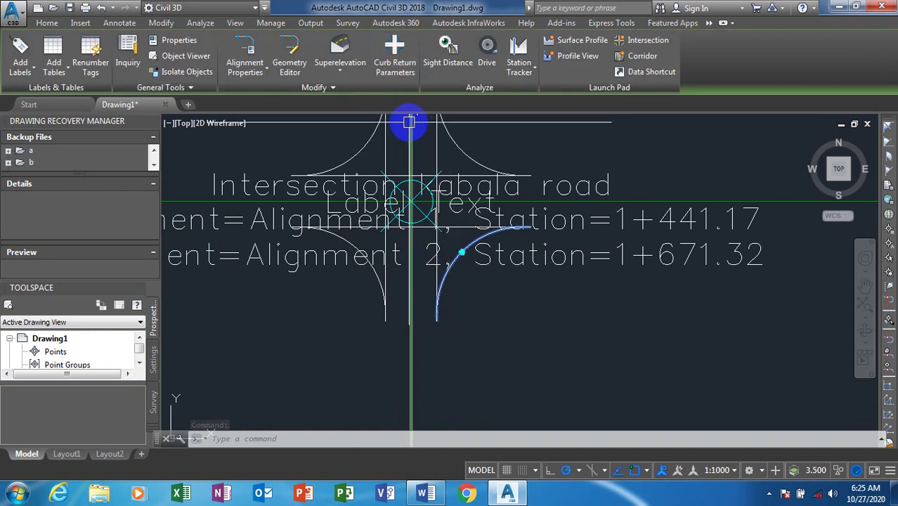
Inspect the properties of the vertical offset alignment on the east side of the intersection, including its length and geometry, and clear the selection.
{"action": "key", "text": "Escape"}
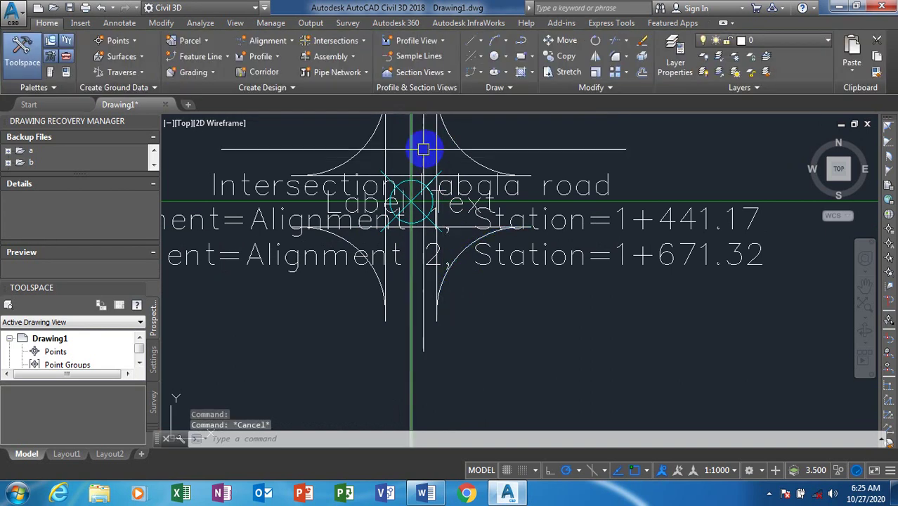
{"action": "double_click", "coordinate": [433, 145]}
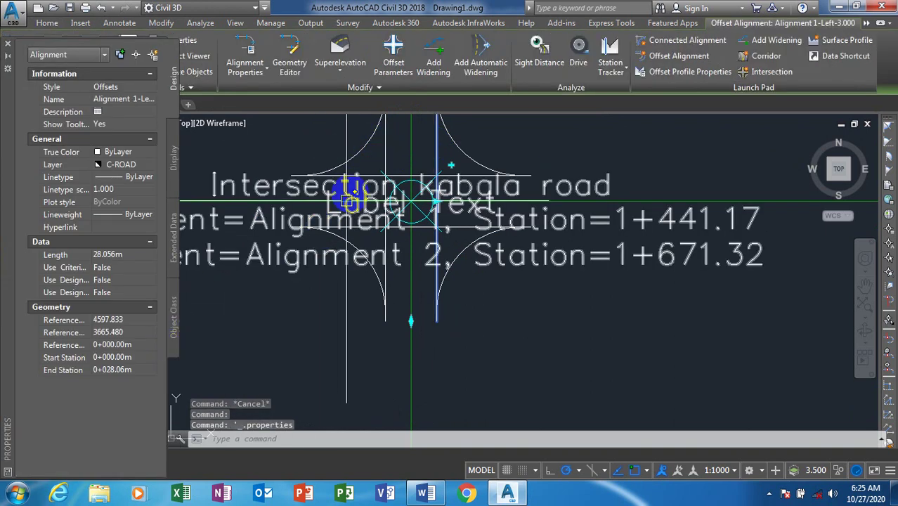
{"action": "left_click", "coordinate": [104, 322]}
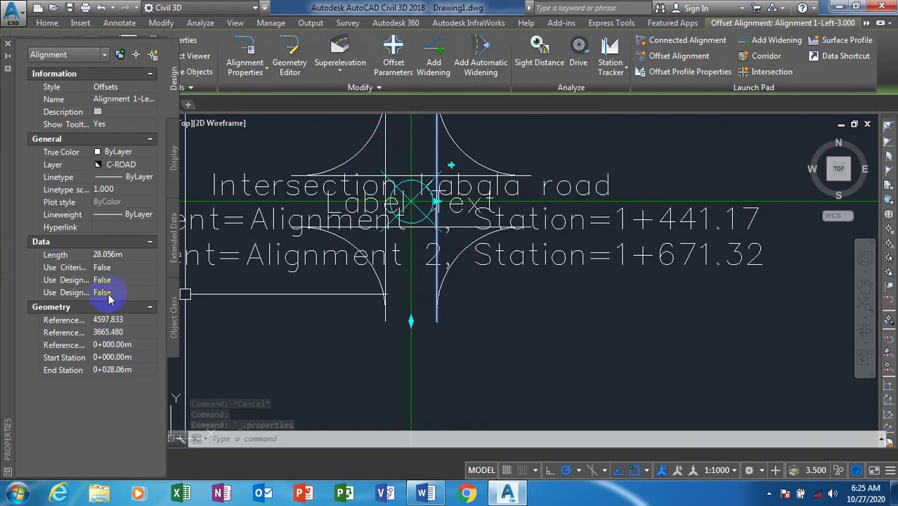
{"action": "left_click", "coordinate": [119, 259]}
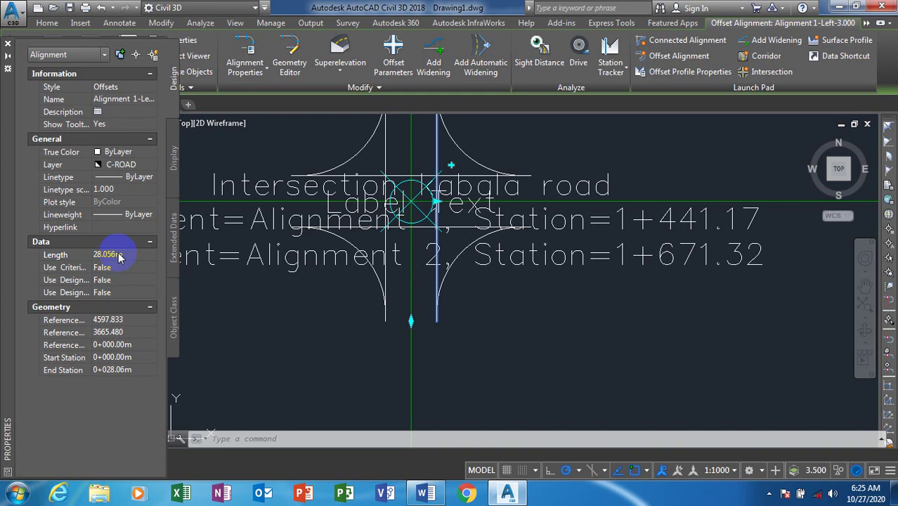
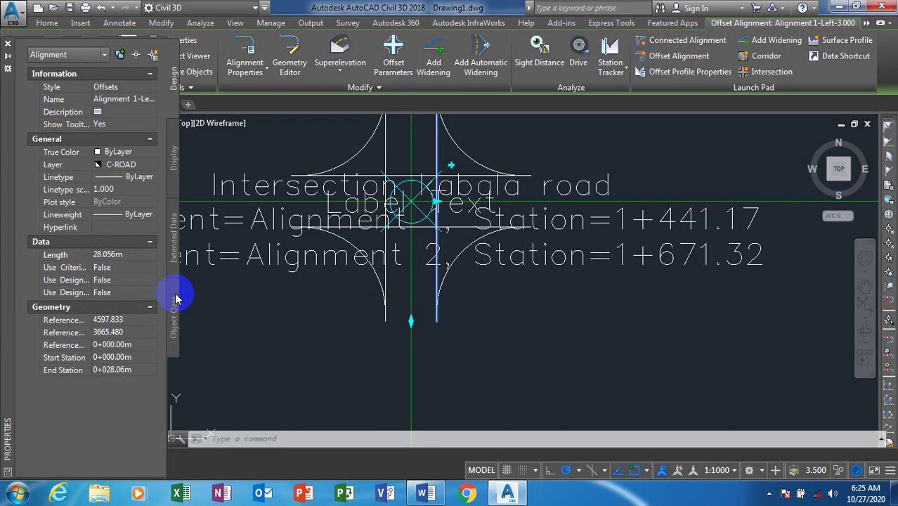
{"action": "key", "text": "Escape"}
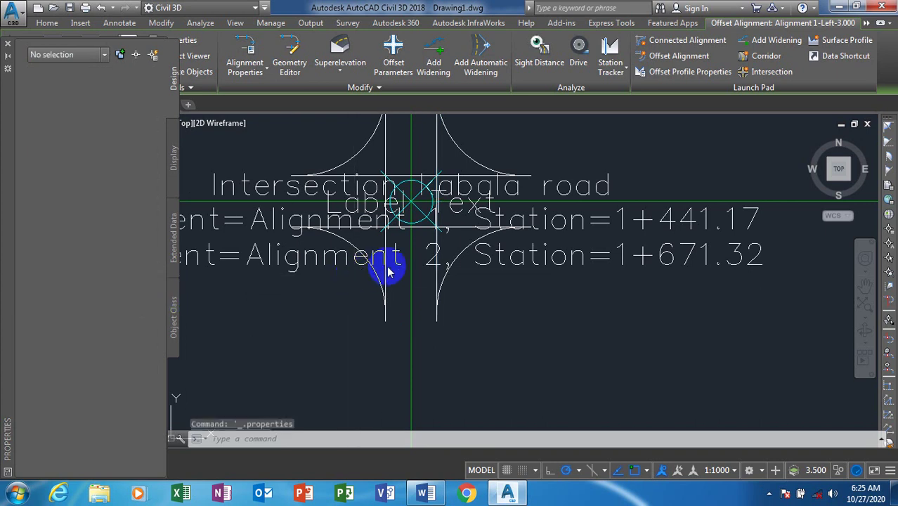
Erase the whole intersection with its curb returns, offset alignments and labels, keeping only the two crossing centerline alignments.
{"action": "scroll", "coordinate": [513, 257], "scroll_direction": "down", "scroll_amount": 3}
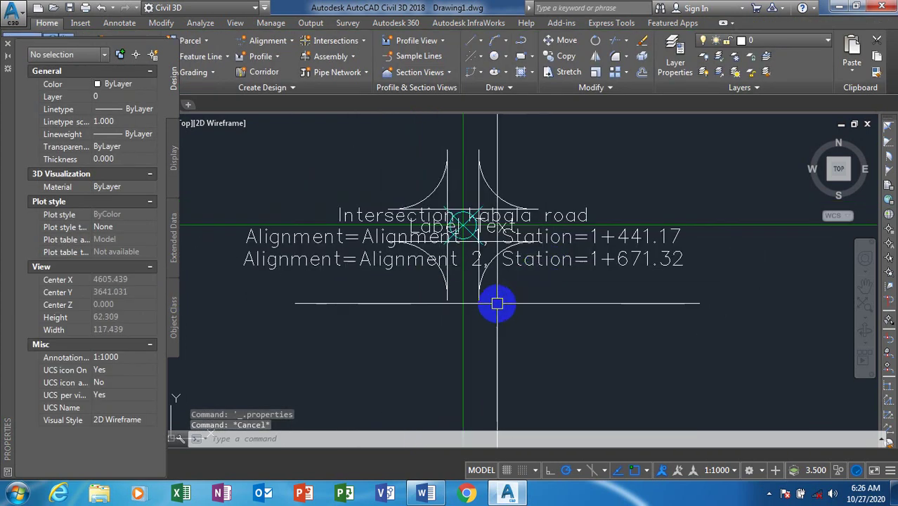
{"action": "type", "text": "e"}
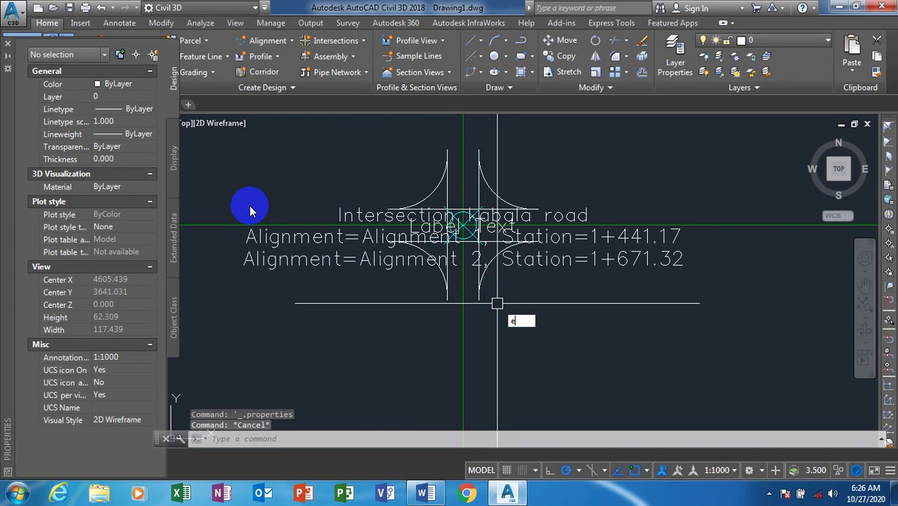
{"action": "key", "text": "Return"}
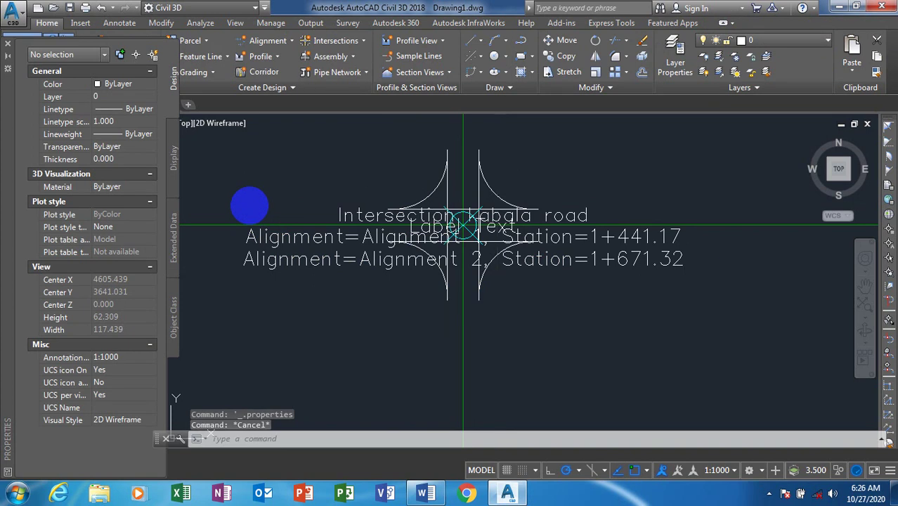
{"action": "left_click", "coordinate": [309, 140]}
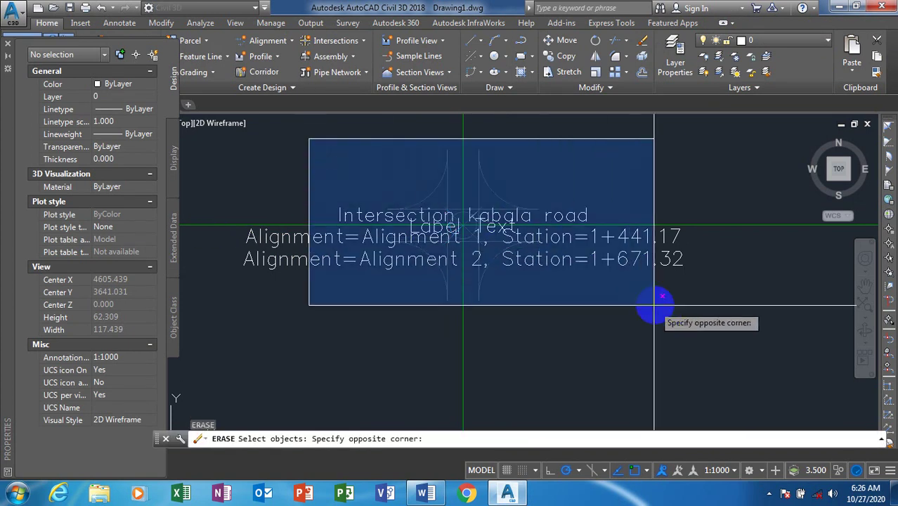
{"action": "left_click", "coordinate": [748, 310]}
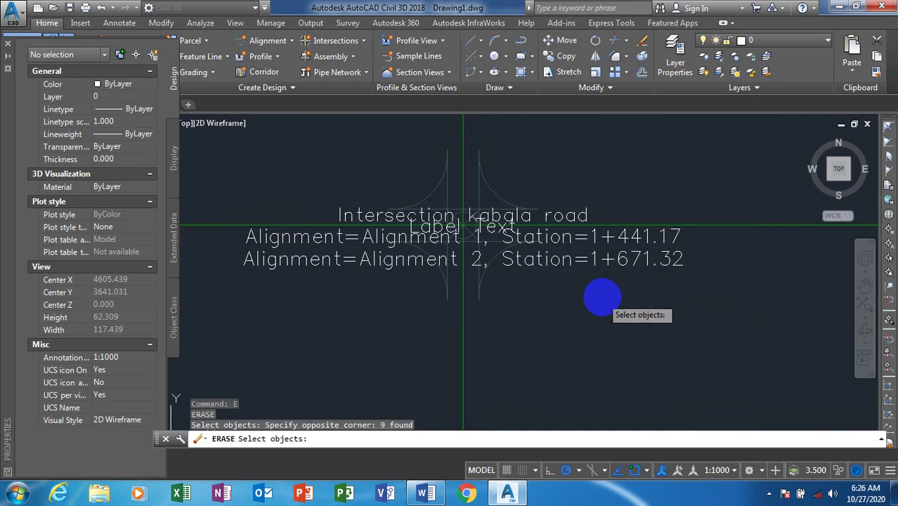
{"action": "key", "text": "Return"}
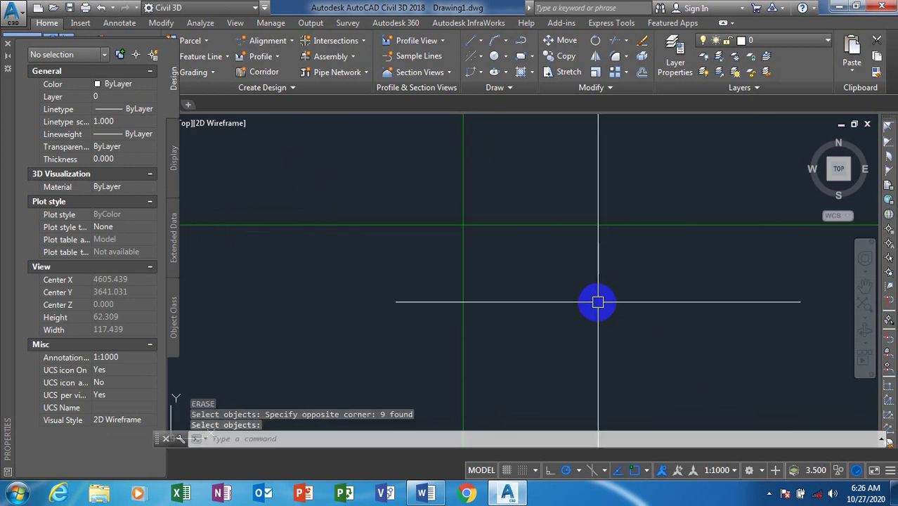
Start a new intersection at the crossing of the two centerlines, with the horizontal alignment as the main road.
{"action": "left_click", "coordinate": [352, 41]}
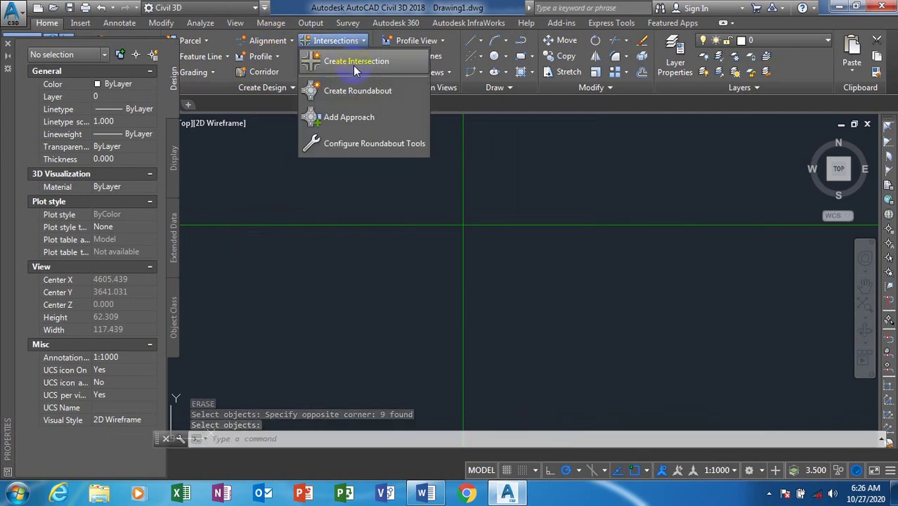
{"action": "left_click", "coordinate": [353, 62]}
{"action": "left_click", "coordinate": [337, 72]}
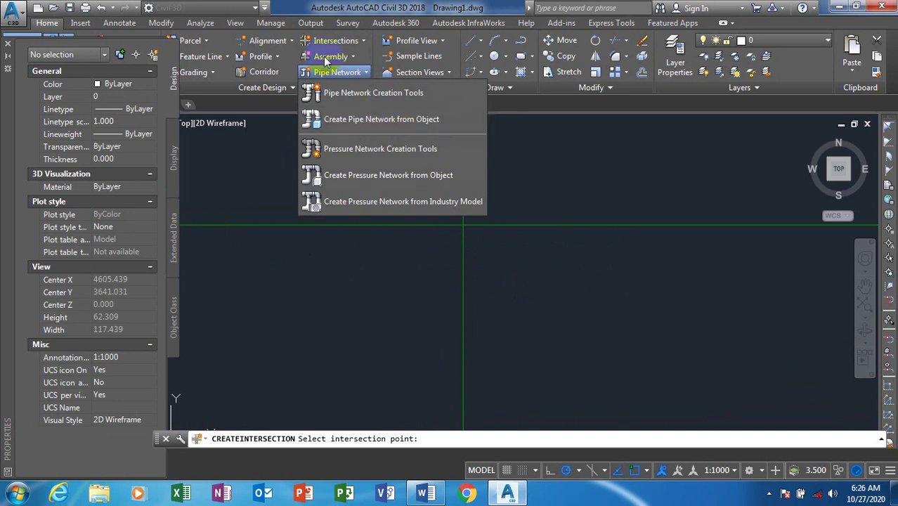
{"action": "left_click", "coordinate": [355, 41]}
{"action": "left_click", "coordinate": [355, 42]}
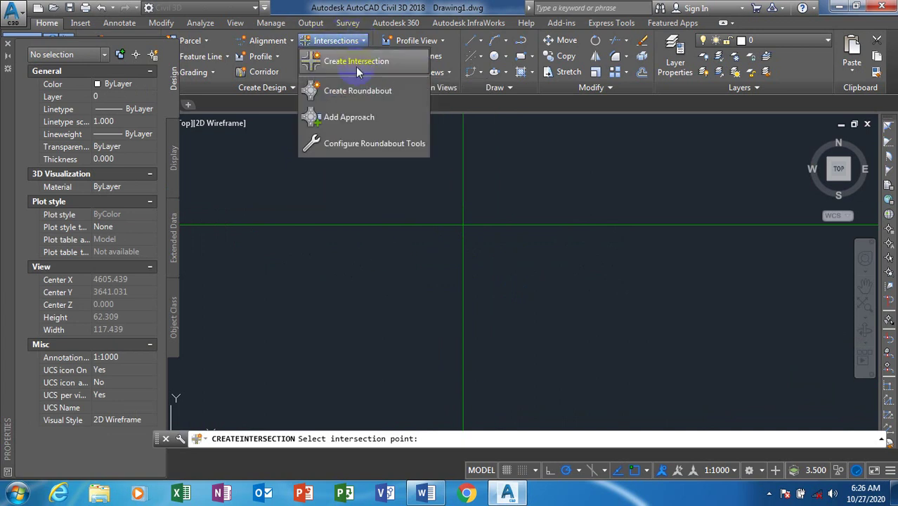
{"action": "left_click", "coordinate": [356, 64]}
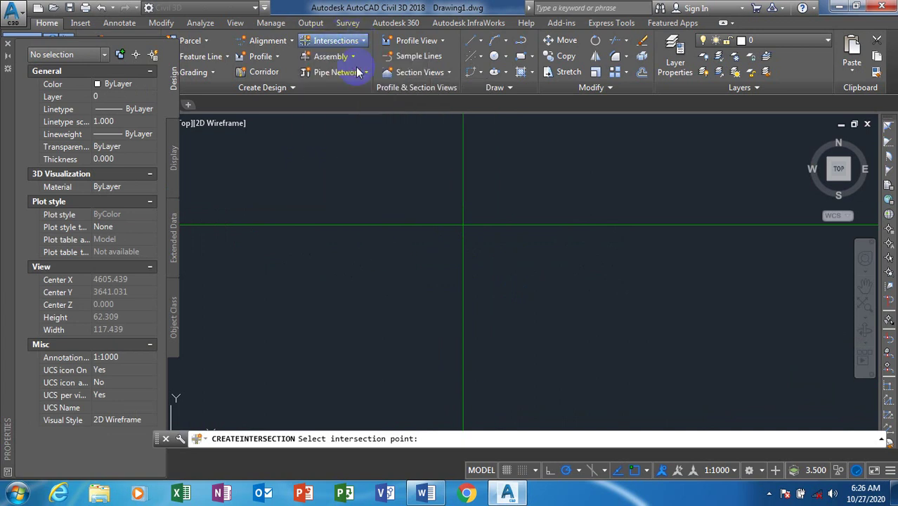
{"action": "left_click", "coordinate": [462, 226]}
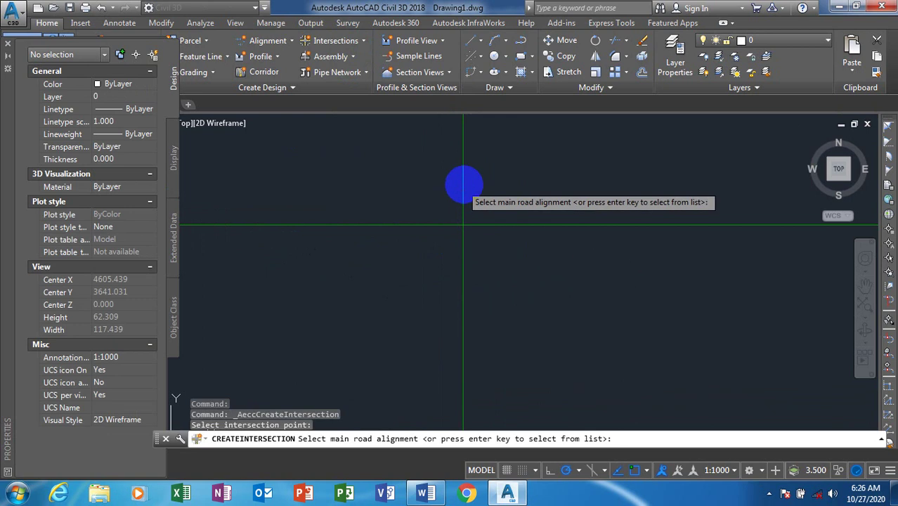
{"action": "left_click", "coordinate": [496, 226]}
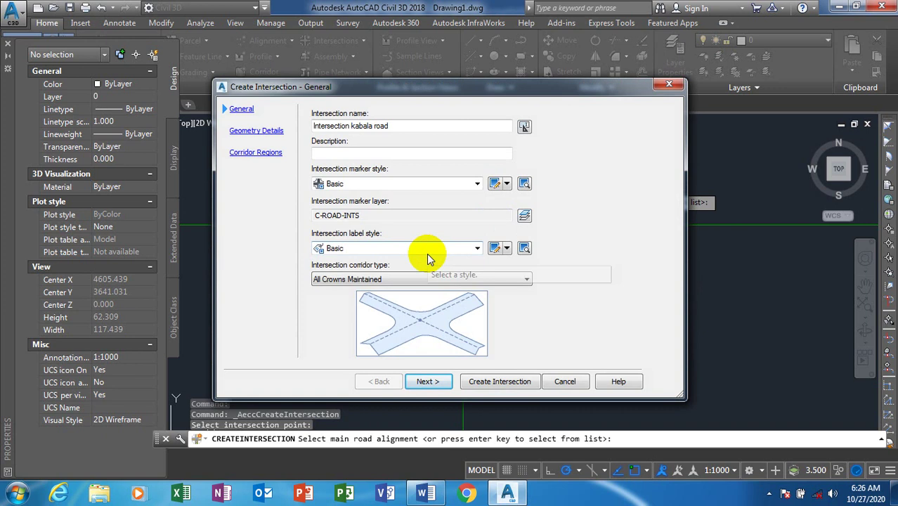
Check the intersection's name template, keep the general settings, and proceed through the geometry details to the offset parameters.
{"action": "left_click", "coordinate": [525, 127]}
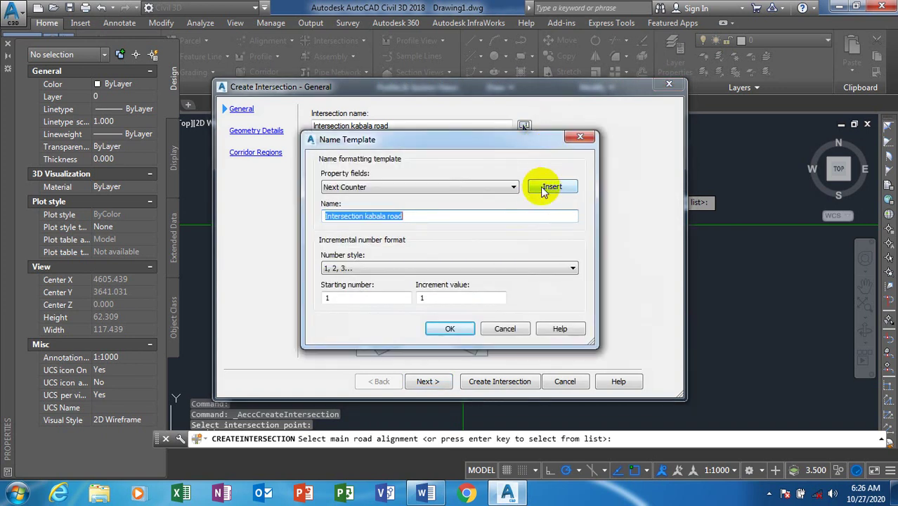
{"action": "left_click", "coordinate": [589, 140]}
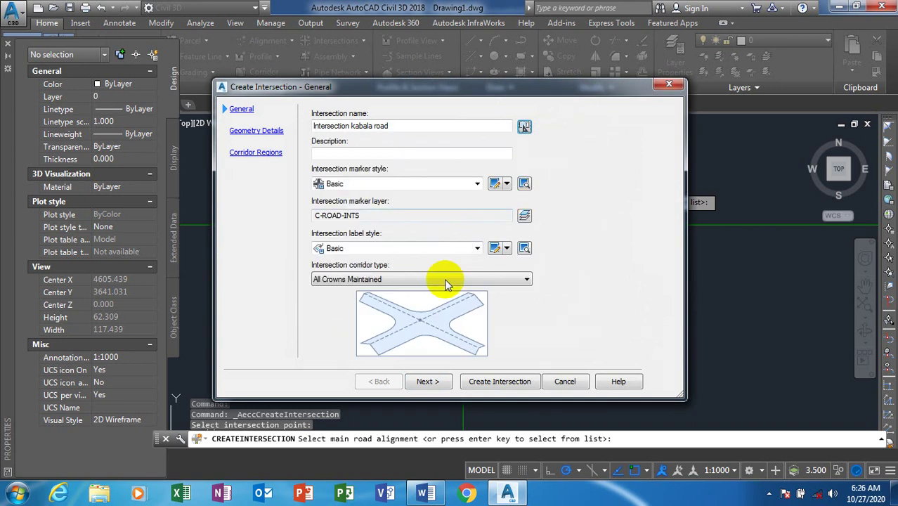
{"action": "left_click", "coordinate": [428, 382]}
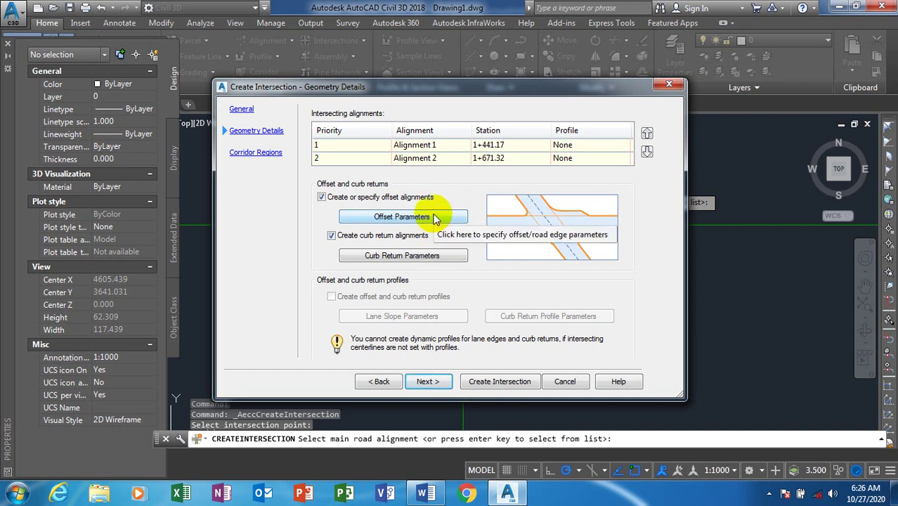
{"action": "left_click_drag", "start_coordinate": [464, 88], "coordinate": [267, 42]}
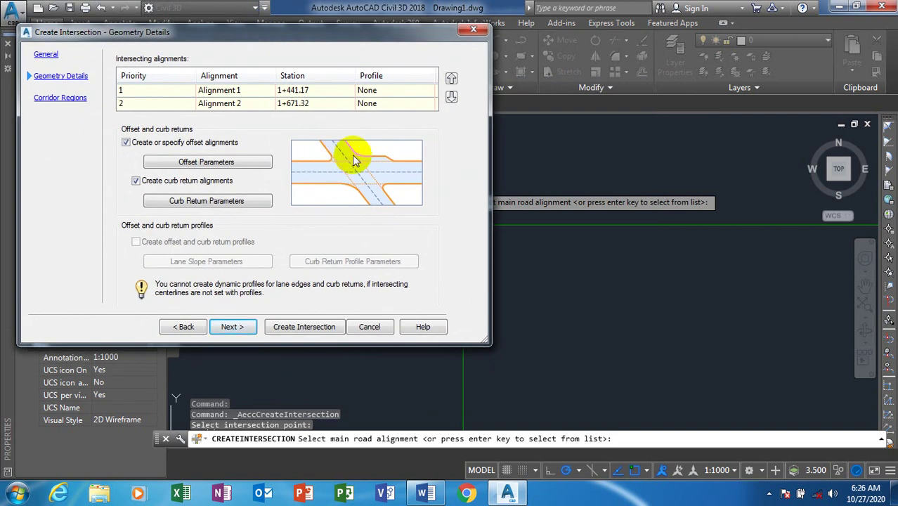
{"action": "left_click", "coordinate": [229, 163]}
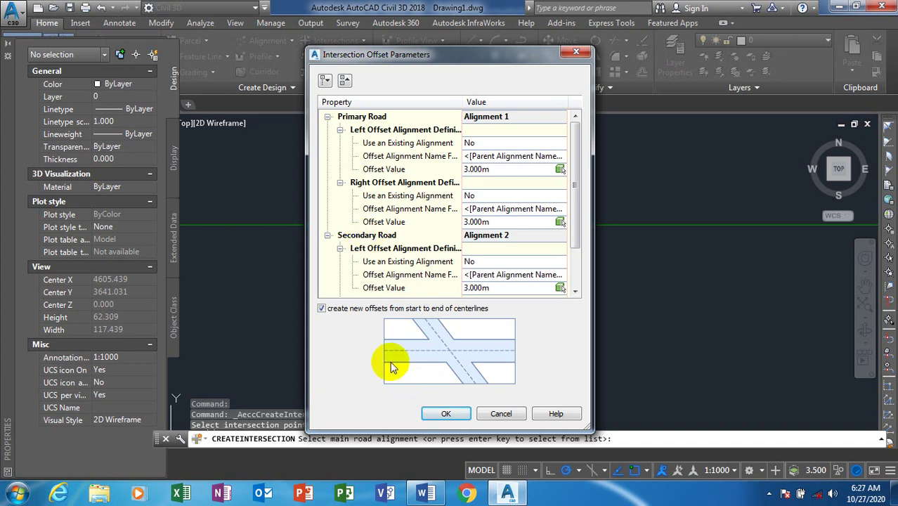
Review the primary road's left offset definition: the existing alignment option, the offset name format and the offset value.
{"action": "left_click", "coordinate": [491, 145]}
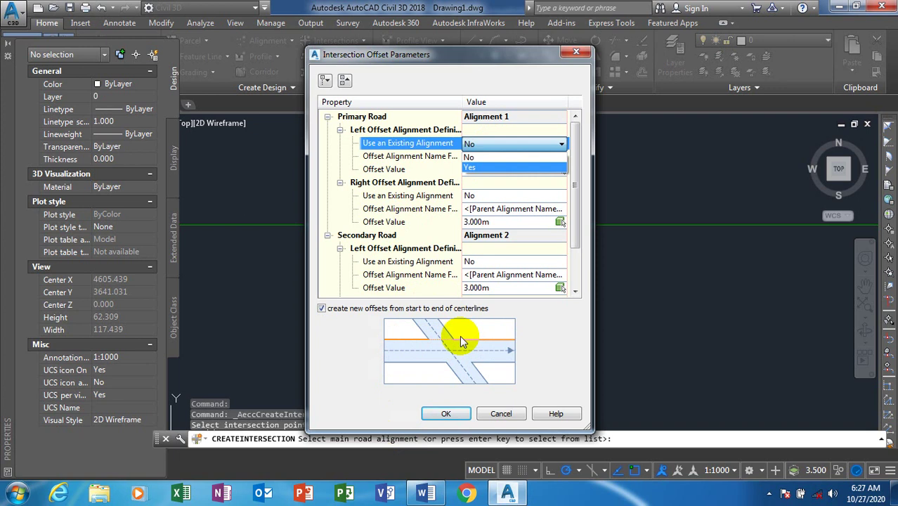
{"action": "left_click", "coordinate": [511, 143]}
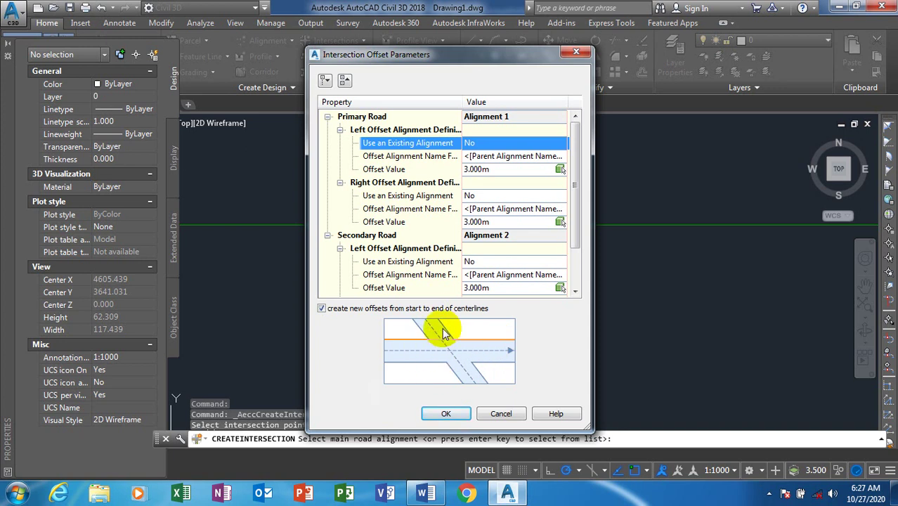
{"action": "double_click", "coordinate": [509, 158]}
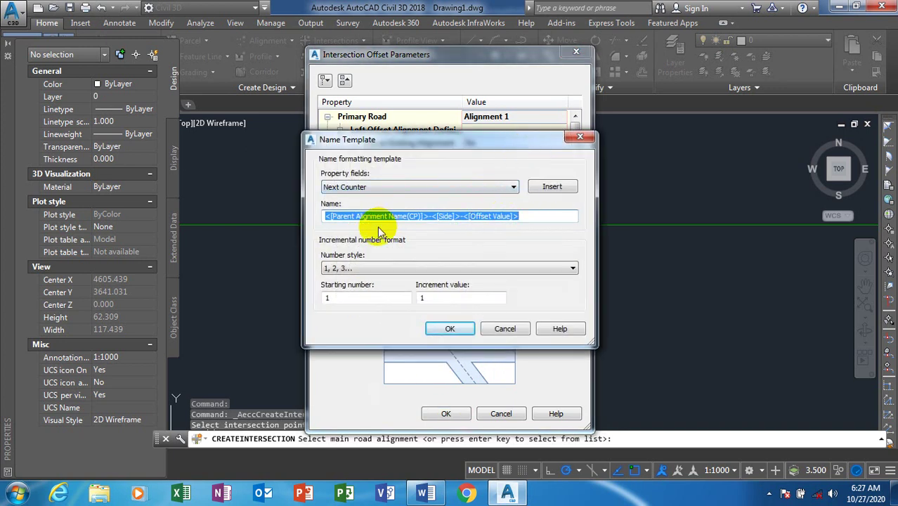
{"action": "left_click", "coordinate": [574, 138]}
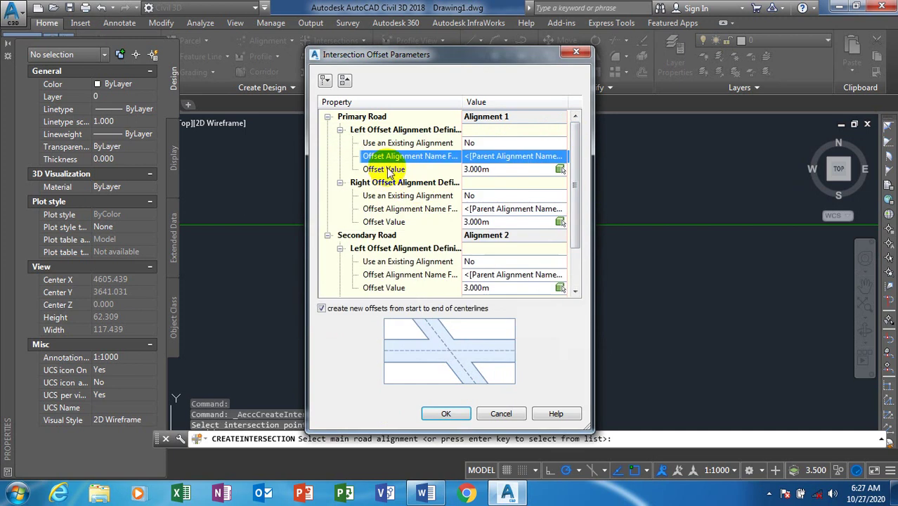
{"action": "left_click", "coordinate": [385, 169]}
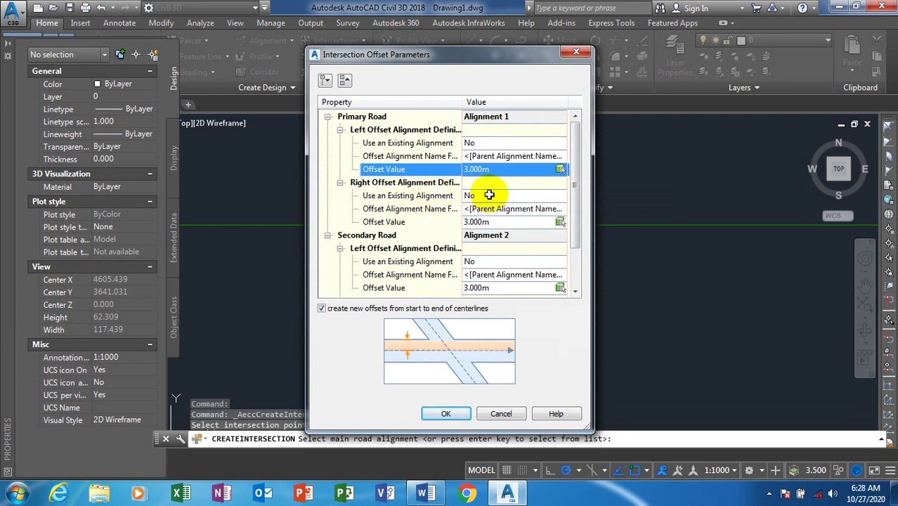
Review the primary road's right offset definition: the existing alignment option, the offset name format and the offset value.
{"action": "left_click", "coordinate": [415, 197]}
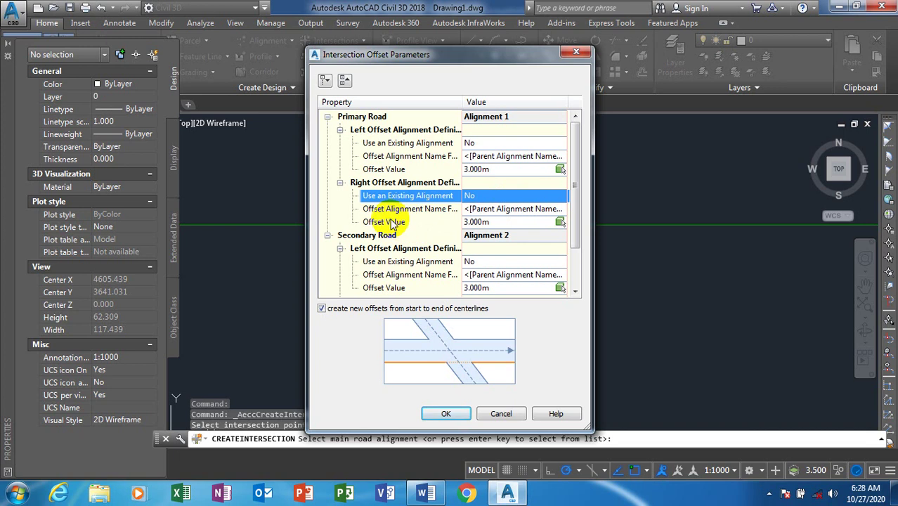
{"action": "left_click", "coordinate": [395, 220]}
{"action": "left_click", "coordinate": [394, 208]}
{"action": "left_click", "coordinate": [406, 197]}
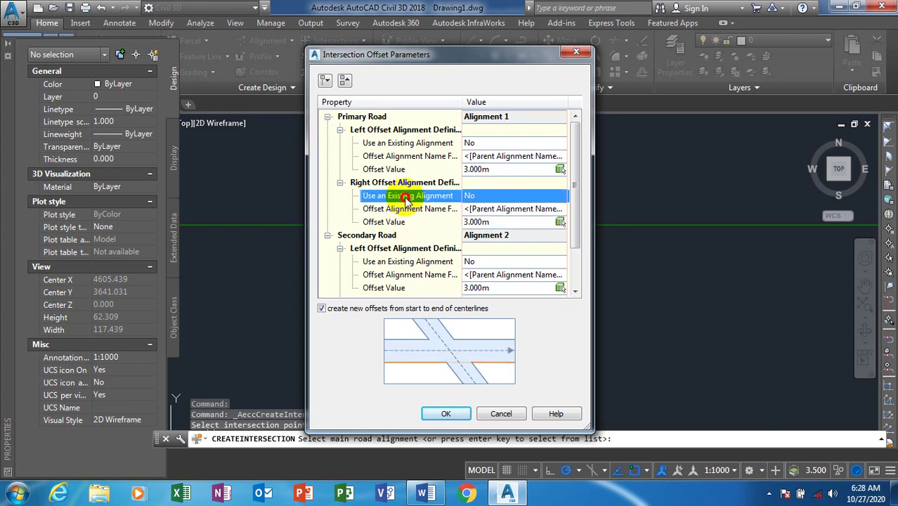
{"action": "left_click", "coordinate": [475, 222]}
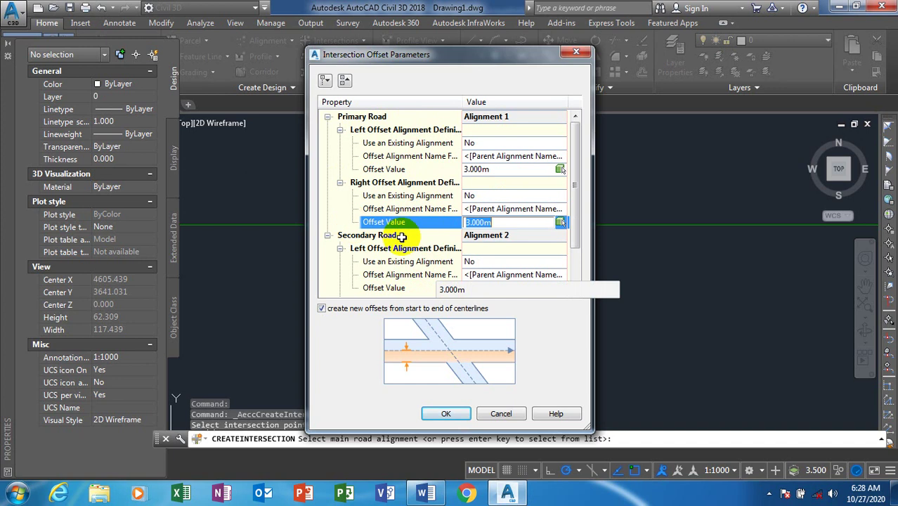
Set the offset value of the primary road's right offset alignment to 3.6 m.
{"action": "left_click", "coordinate": [575, 233]}
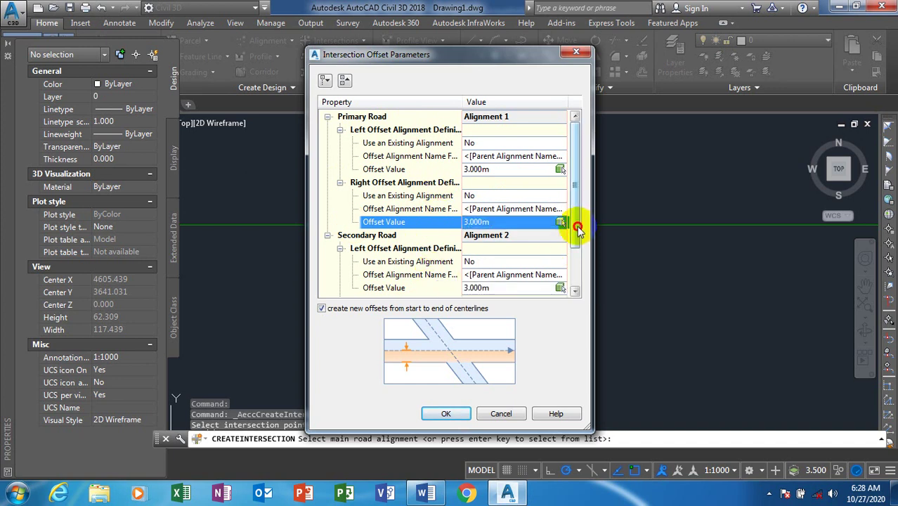
{"action": "left_click_drag", "start_coordinate": [578, 242], "coordinate": [583, 157]}
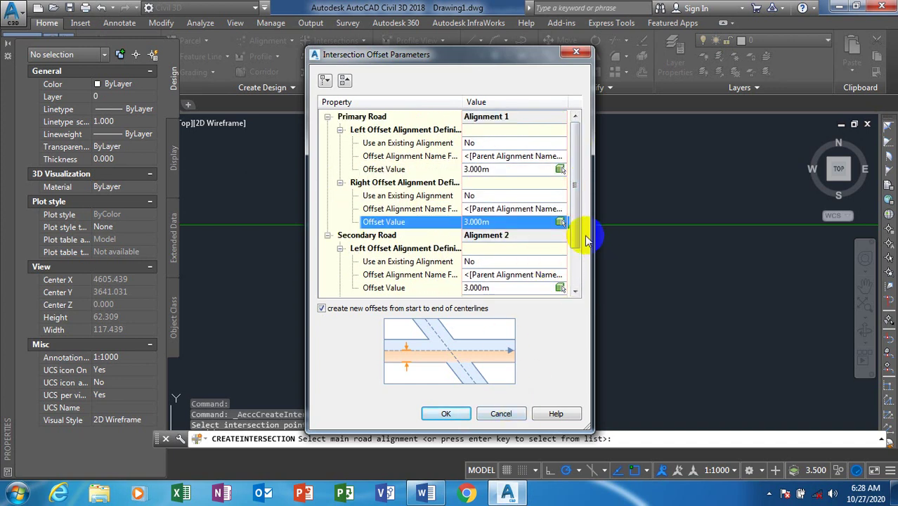
{"action": "scroll", "coordinate": [579, 224], "scroll_direction": "down", "scroll_amount": 2}
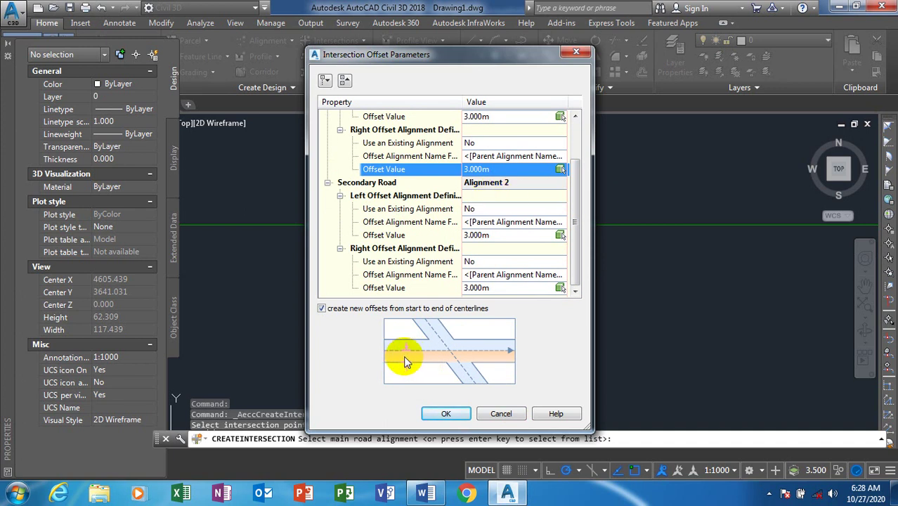
{"action": "left_click", "coordinate": [485, 168]}
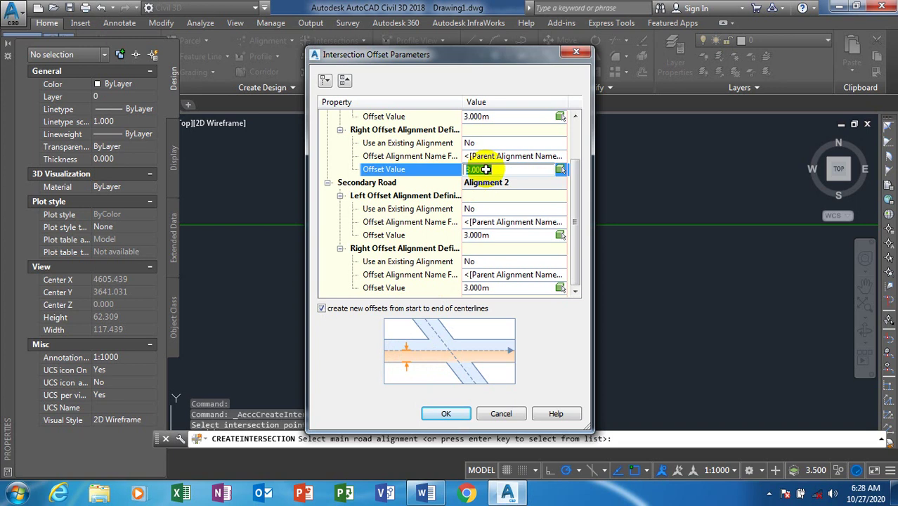
{"action": "type", "text": "3.6"}
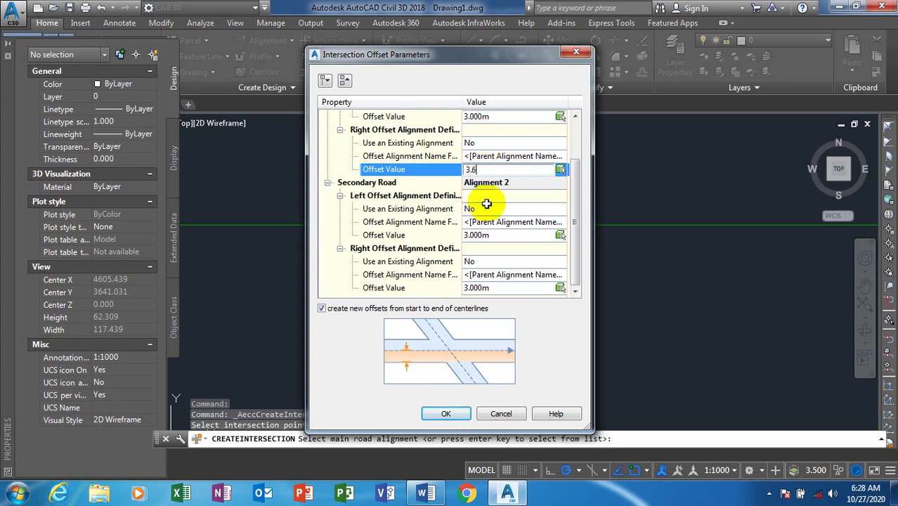
Check the name template of the primary road's right offset alignment, keep it, and accept the intersection offset parameters.
{"action": "left_click", "coordinate": [494, 154]}
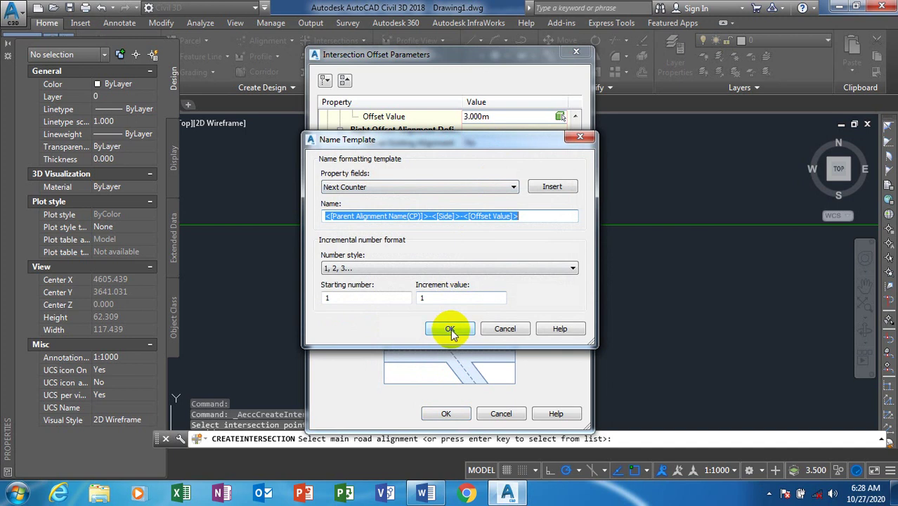
{"action": "left_click", "coordinate": [449, 329]}
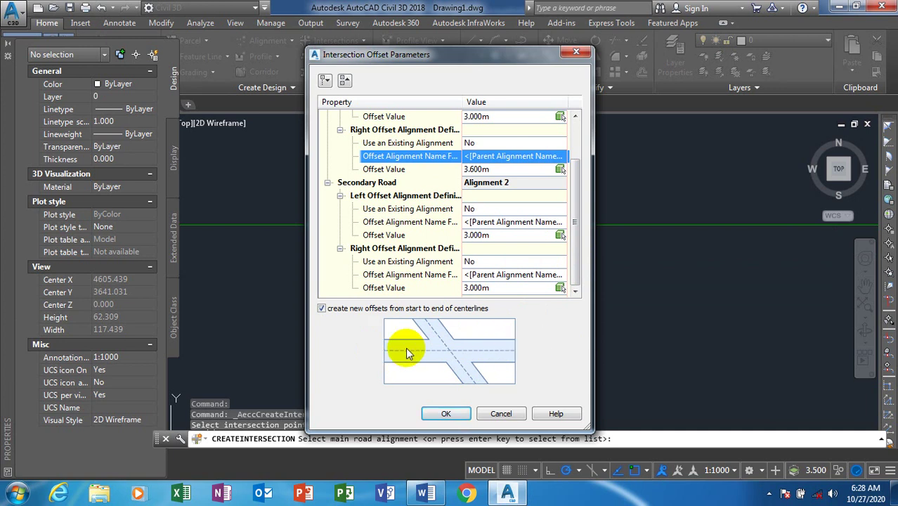
{"action": "left_click", "coordinate": [438, 363]}
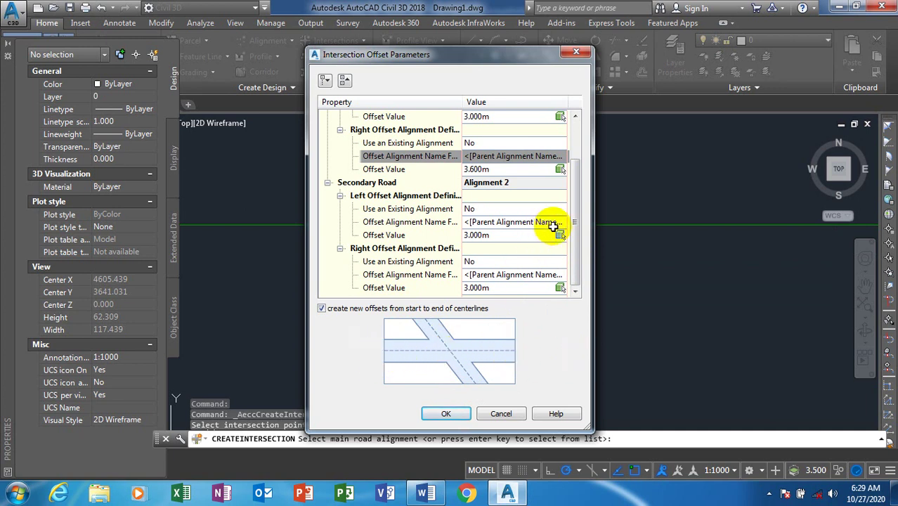
{"action": "left_click", "coordinate": [454, 414]}
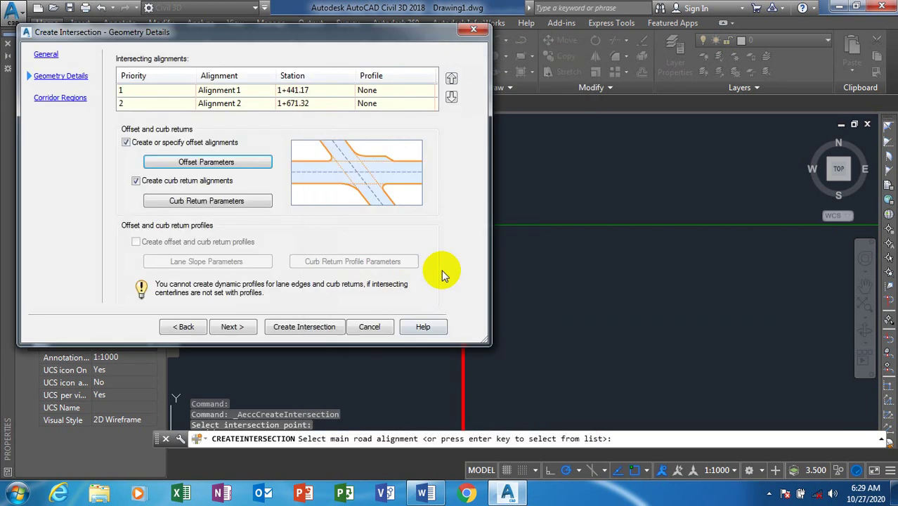
Open the curb return parameters and review the NE quadrant's radius, angle, outgoing and incoming centerlines, and name.
{"action": "left_click", "coordinate": [197, 202]}
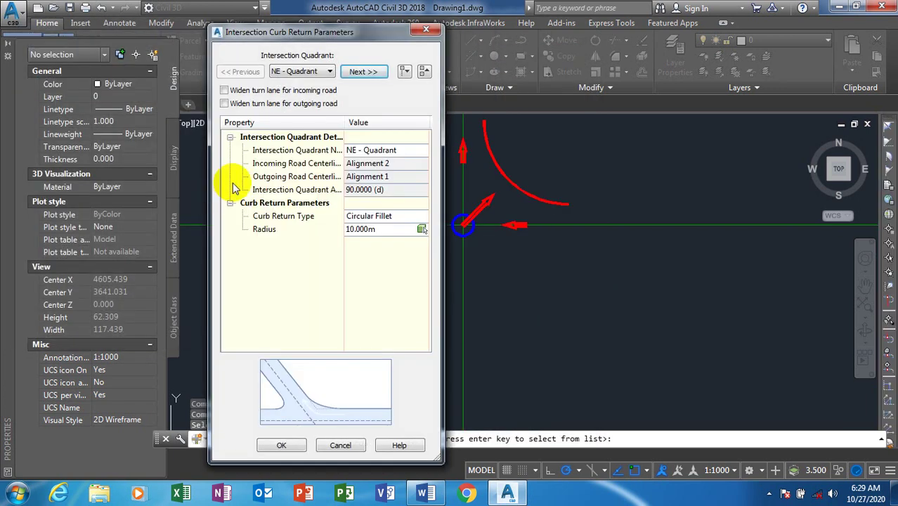
{"action": "left_click", "coordinate": [506, 181]}
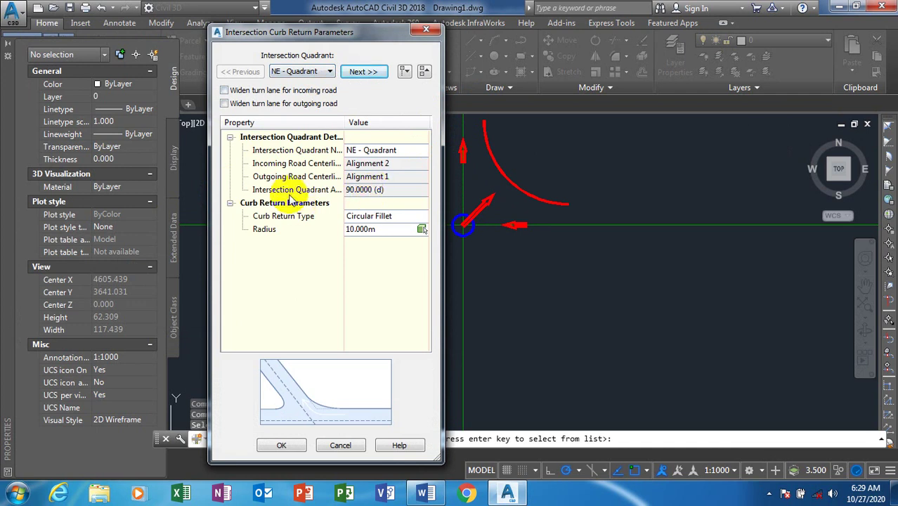
{"action": "left_click", "coordinate": [378, 230]}
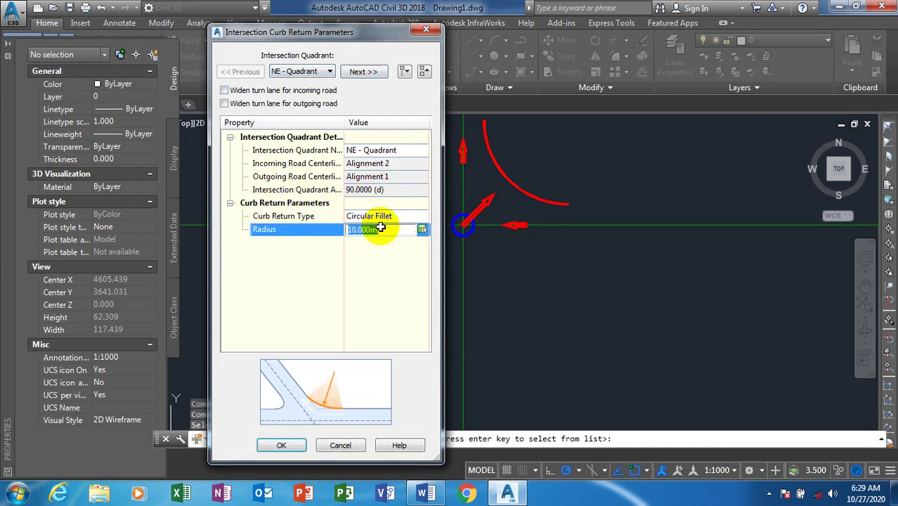
{"action": "left_click", "coordinate": [366, 191]}
{"action": "left_click", "coordinate": [362, 177]}
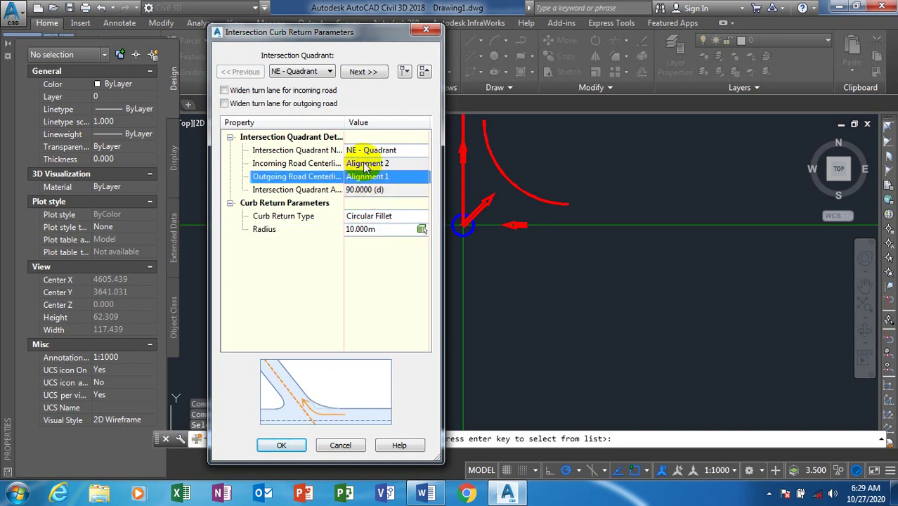
{"action": "left_click", "coordinate": [365, 163]}
{"action": "left_click", "coordinate": [365, 151]}
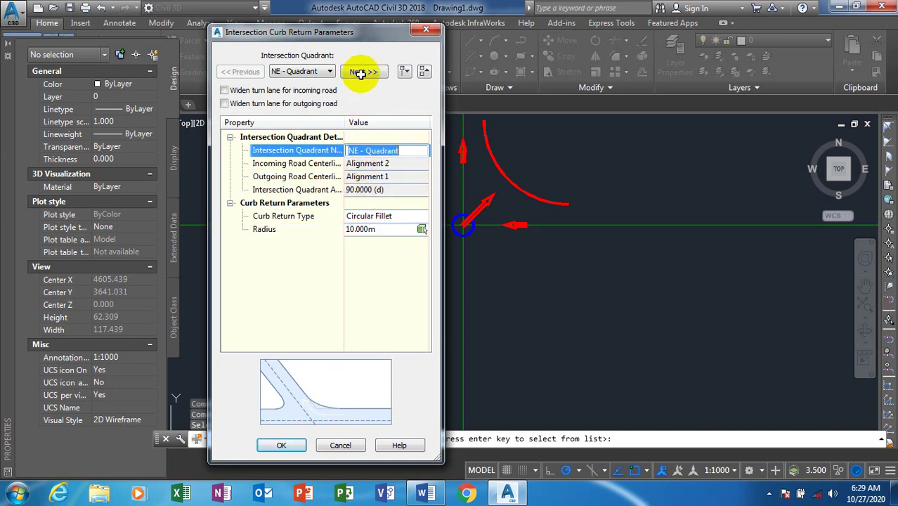
Go through the curb return parameters of the SE and SW quadrants and on to the NW quadrant.
{"action": "left_click", "coordinate": [362, 72]}
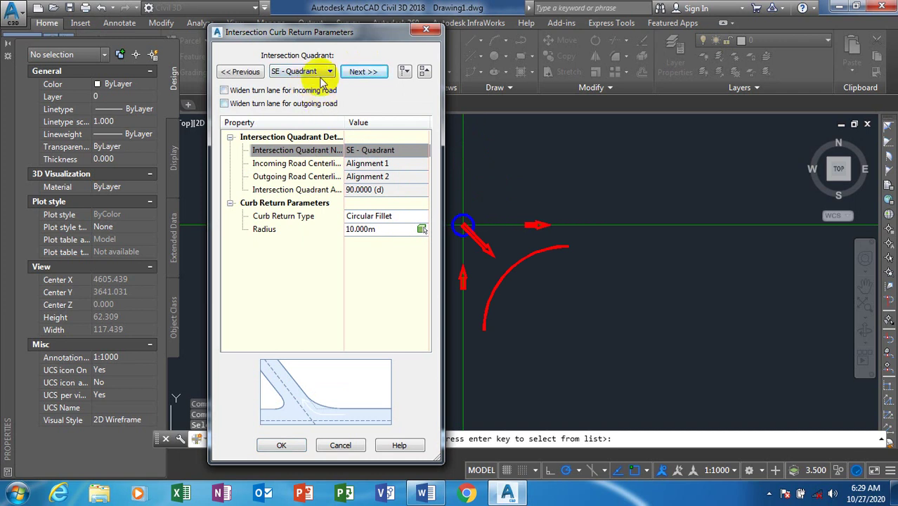
{"action": "left_click", "coordinate": [362, 74]}
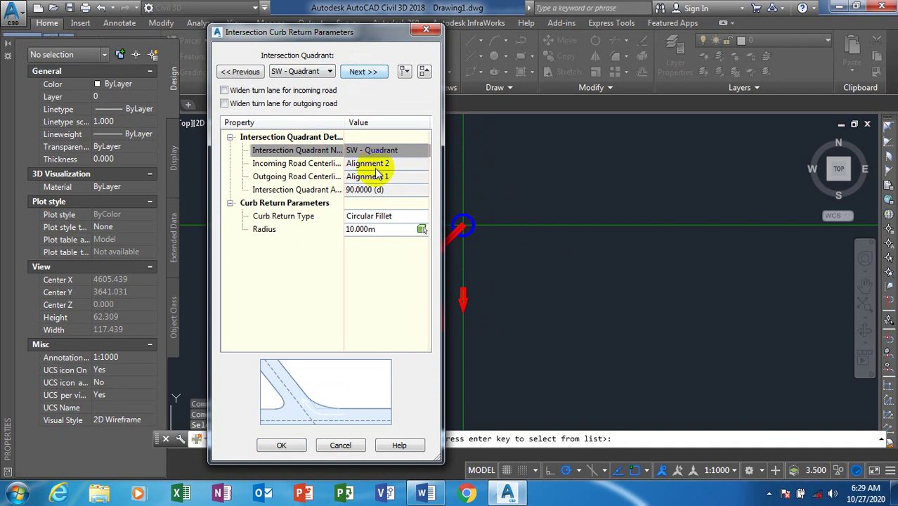
{"action": "left_click", "coordinate": [374, 76]}
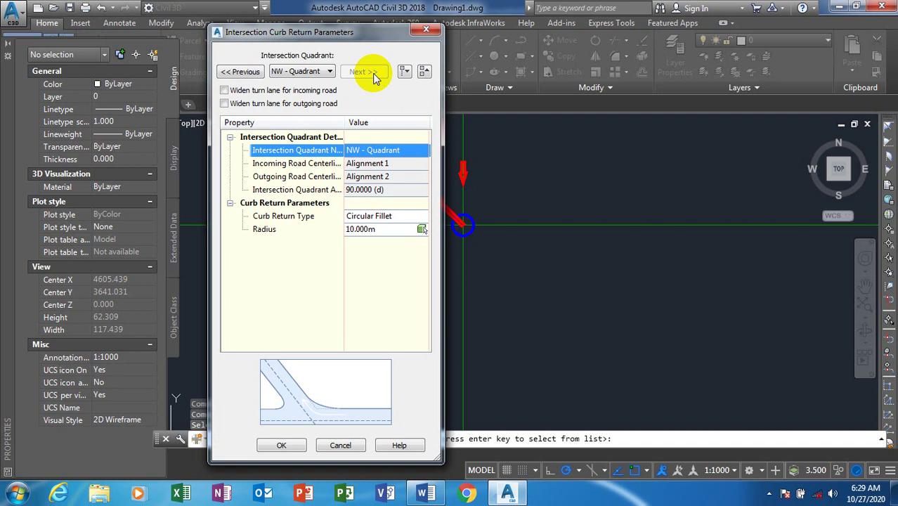
Enable turn lane widening for the incoming road in the NW quadrant and check its widening segment length and offset value.
{"action": "left_click", "coordinate": [224, 91]}
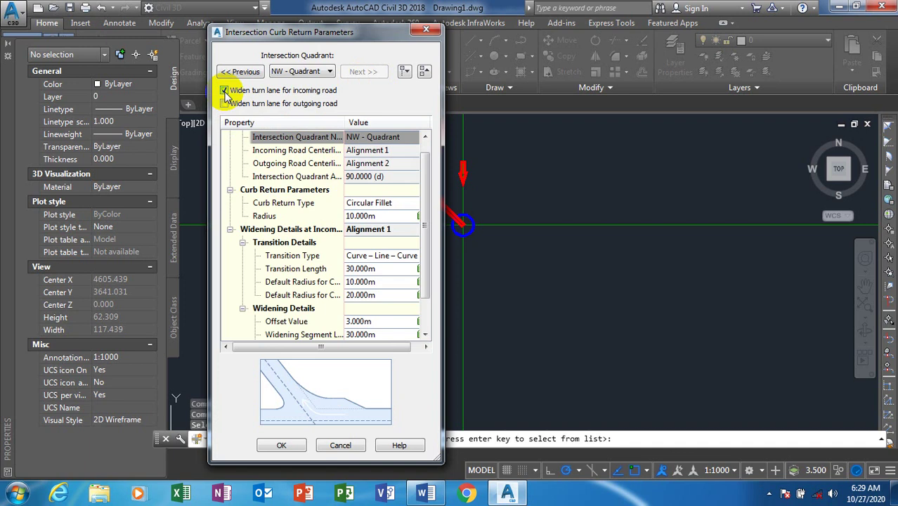
{"action": "scroll", "coordinate": [415, 235], "scroll_direction": "down", "scroll_amount": 2}
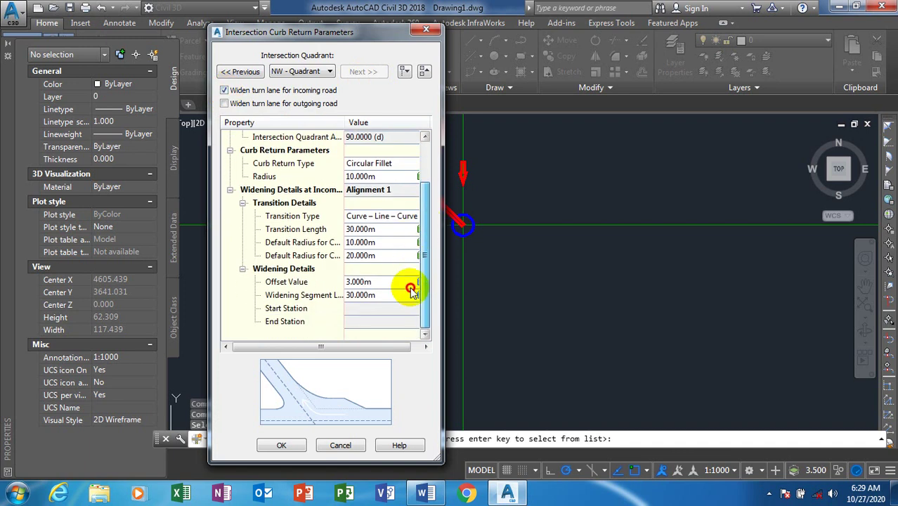
{"action": "left_click", "coordinate": [357, 295]}
{"action": "left_click", "coordinate": [366, 281]}
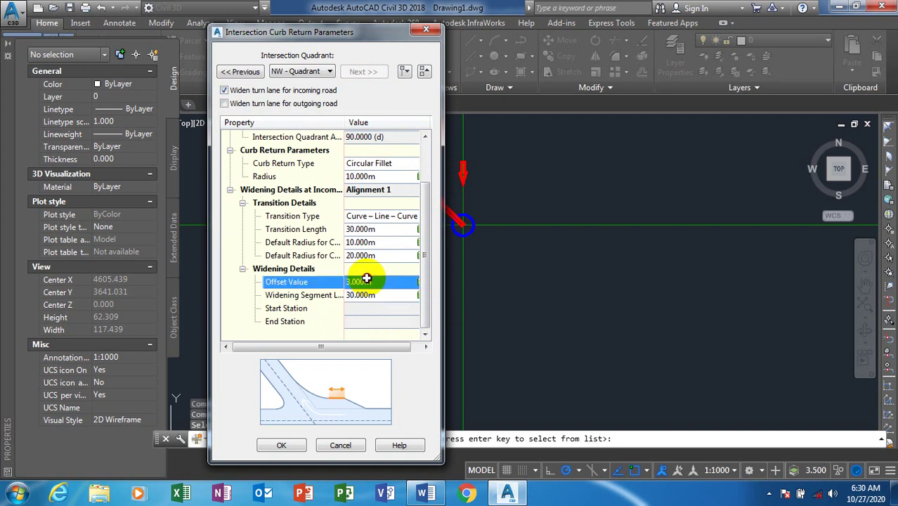
Review the NW quadrant's transition radii, length and type, along with its curb return radius and type.
{"action": "left_click", "coordinate": [362, 255]}
{"action": "left_click", "coordinate": [371, 243]}
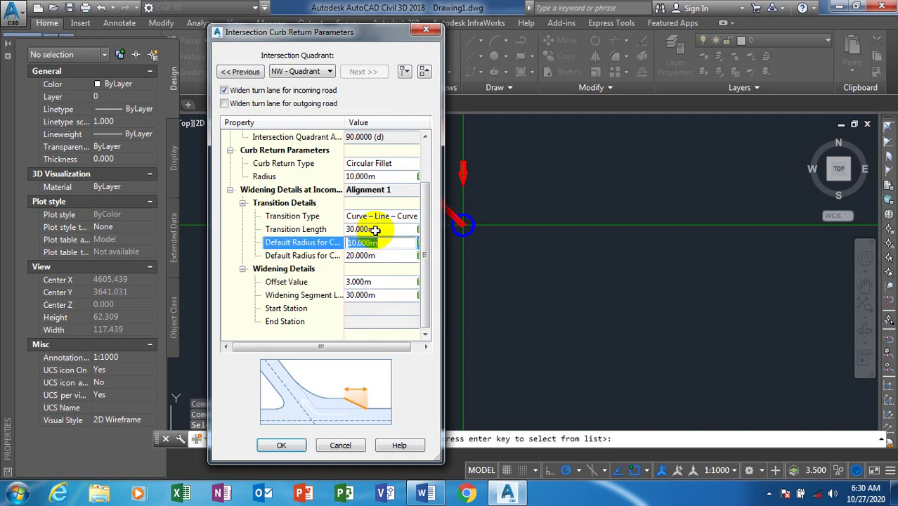
{"action": "left_click", "coordinate": [375, 229]}
{"action": "left_click", "coordinate": [378, 216]}
{"action": "left_click", "coordinate": [377, 189]}
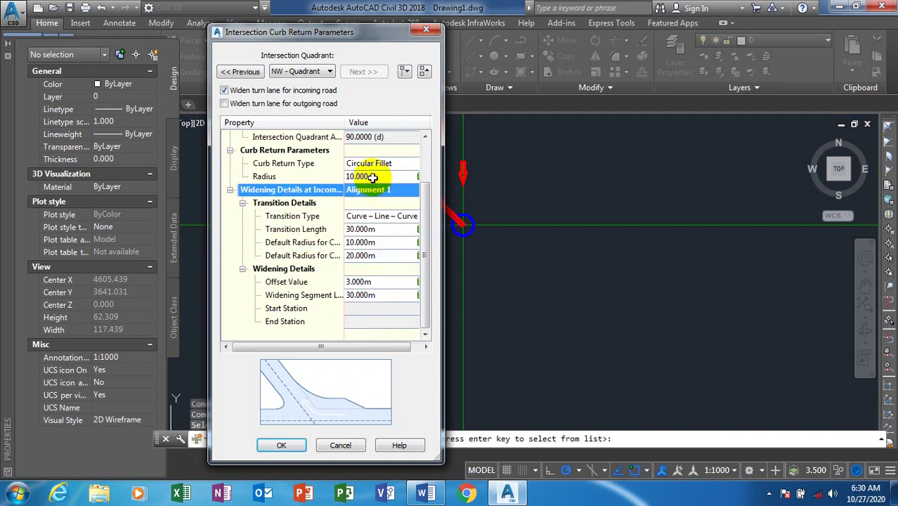
{"action": "left_click", "coordinate": [372, 176]}
{"action": "left_click", "coordinate": [371, 163]}
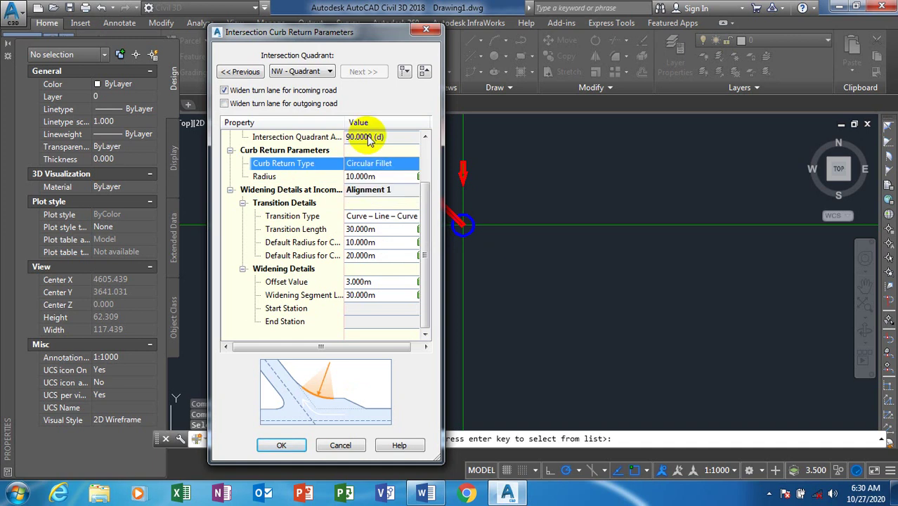
{"action": "left_click_drag", "start_coordinate": [423, 220], "coordinate": [415, 169]}
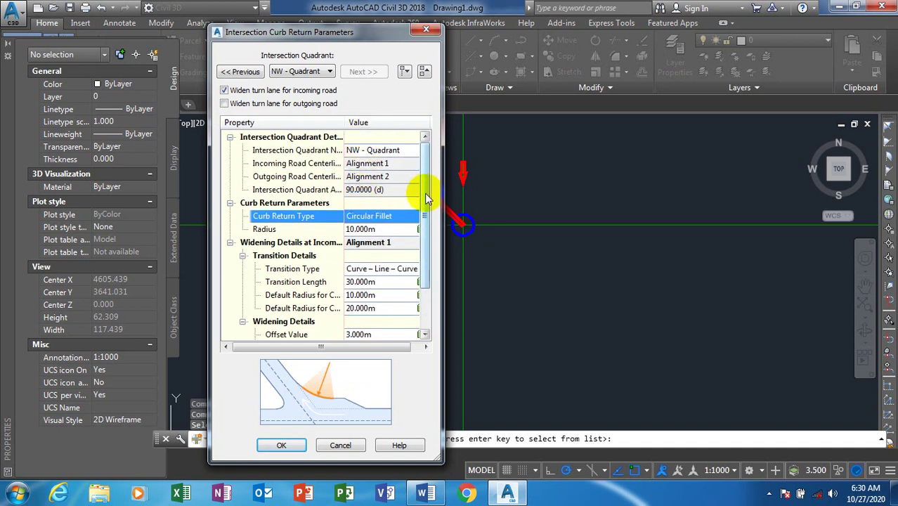
{"action": "left_click_drag", "start_coordinate": [425, 198], "coordinate": [426, 261]}
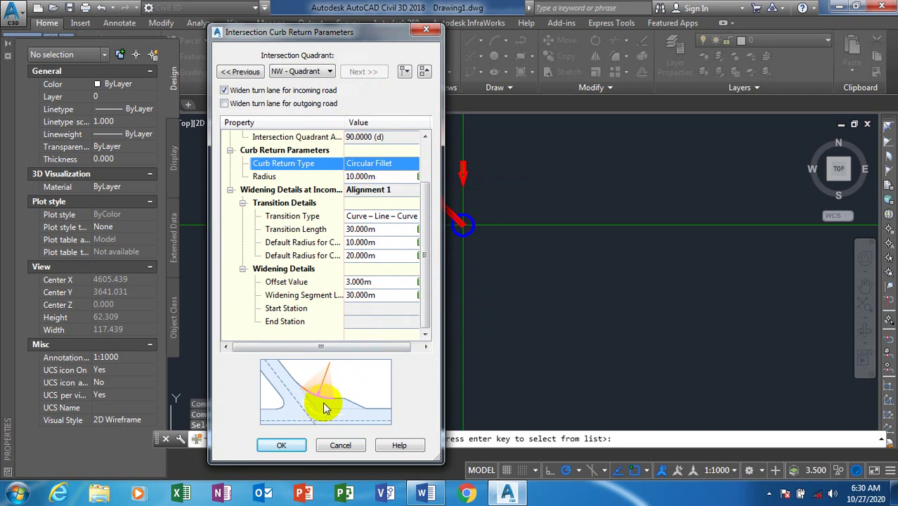
Try the Chamfer and 3-Centered Arcs curb return types for the NW quadrant.
{"action": "left_click", "coordinate": [389, 166]}
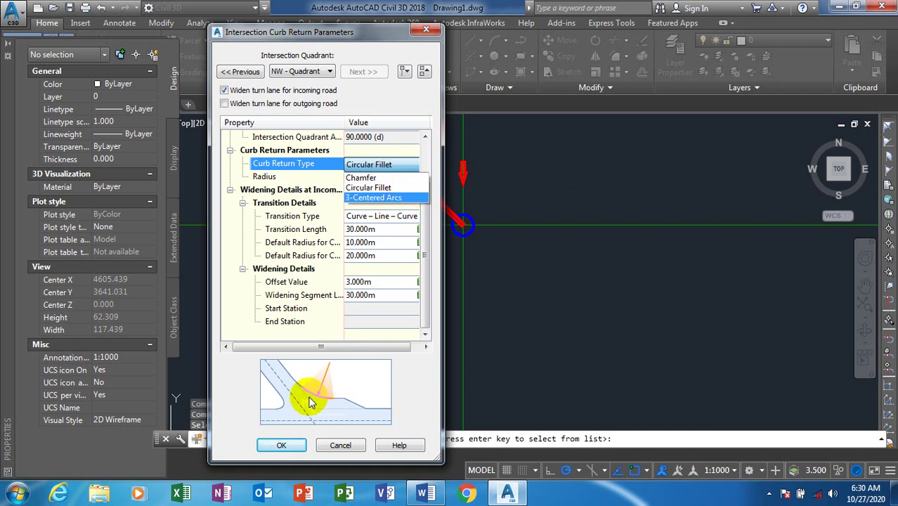
{"action": "left_click", "coordinate": [392, 163]}
{"action": "left_click", "coordinate": [392, 164]}
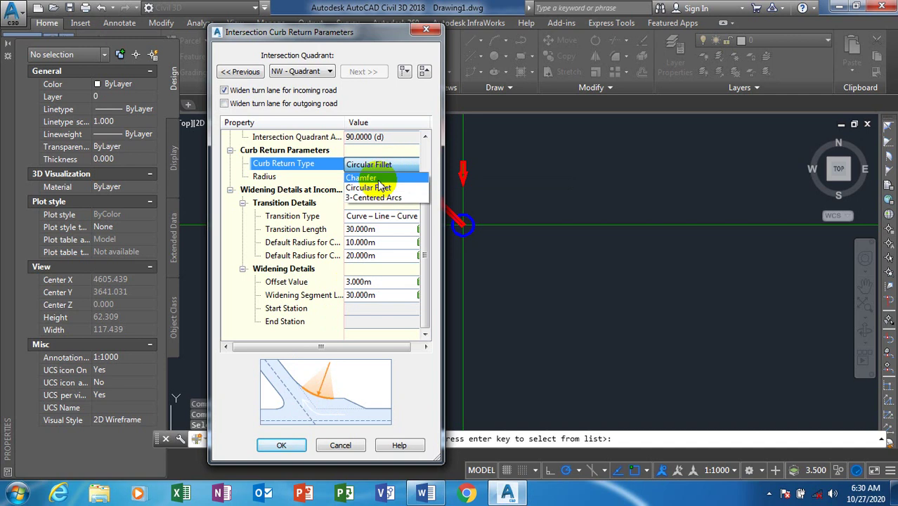
{"action": "left_click", "coordinate": [377, 178]}
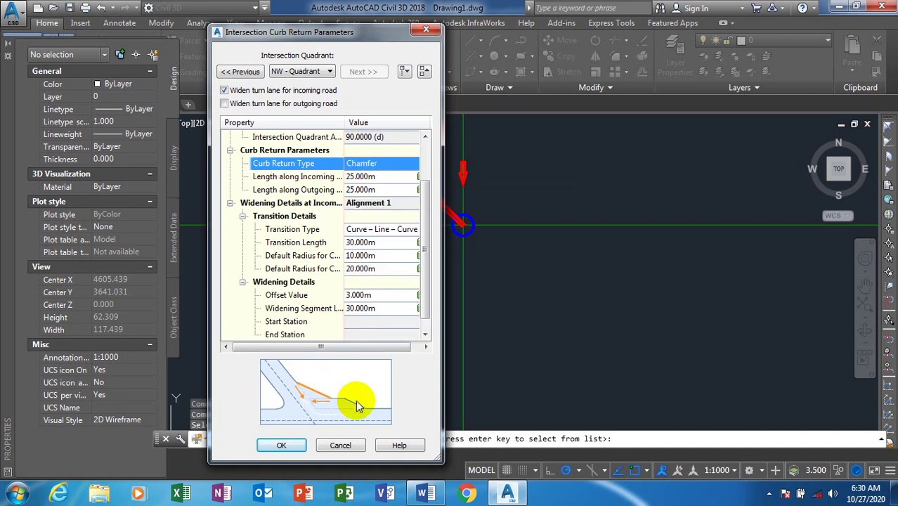
{"action": "left_click", "coordinate": [392, 164]}
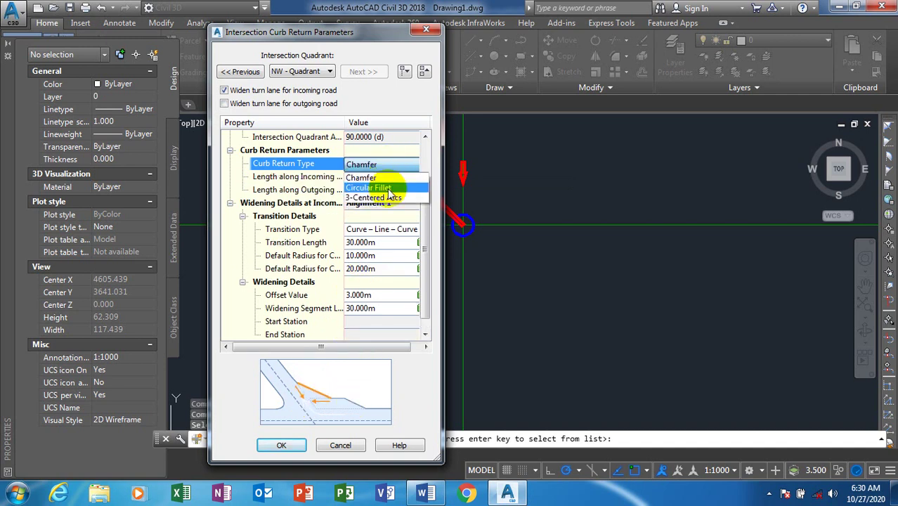
{"action": "left_click", "coordinate": [383, 197]}
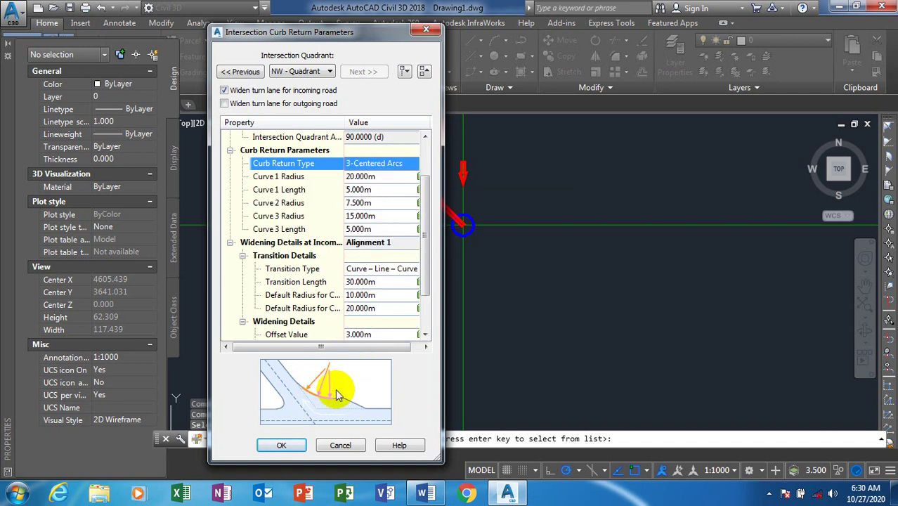
Set the NW quadrant's curb return type to Circular Fillet and accept the curb return parameters.
{"action": "left_click", "coordinate": [385, 164]}
{"action": "left_click", "coordinate": [382, 189]}
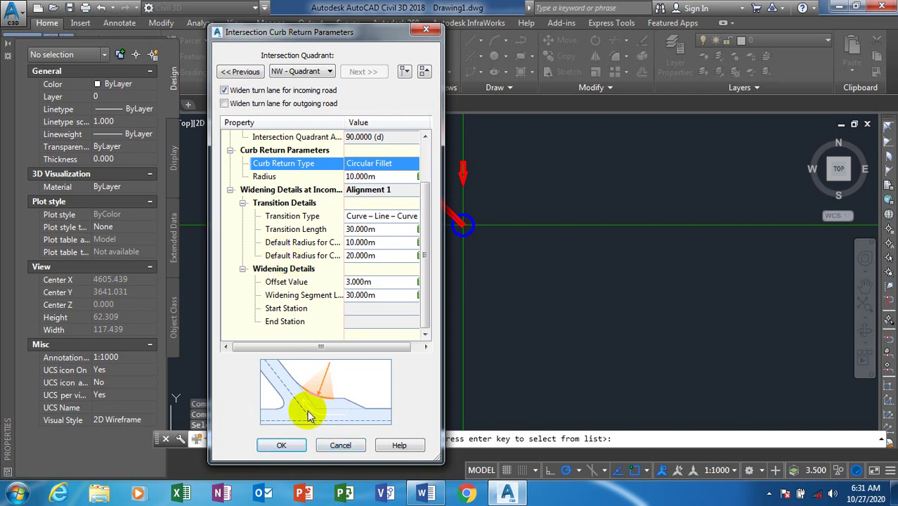
{"action": "left_click", "coordinate": [294, 450]}
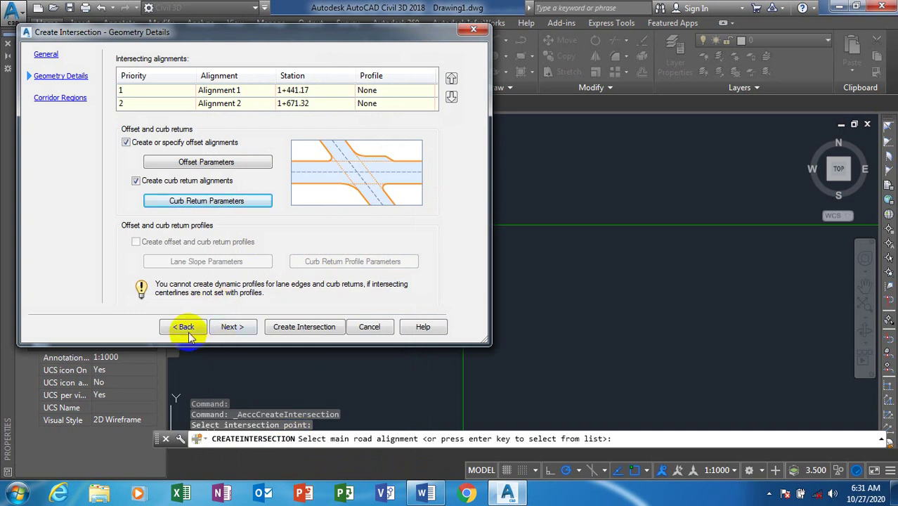
Accept the corridor region defaults and create the intersection of Alignment 1 and Alignment 2 with its offset and curb return alignments.
{"action": "left_click", "coordinate": [233, 327]}
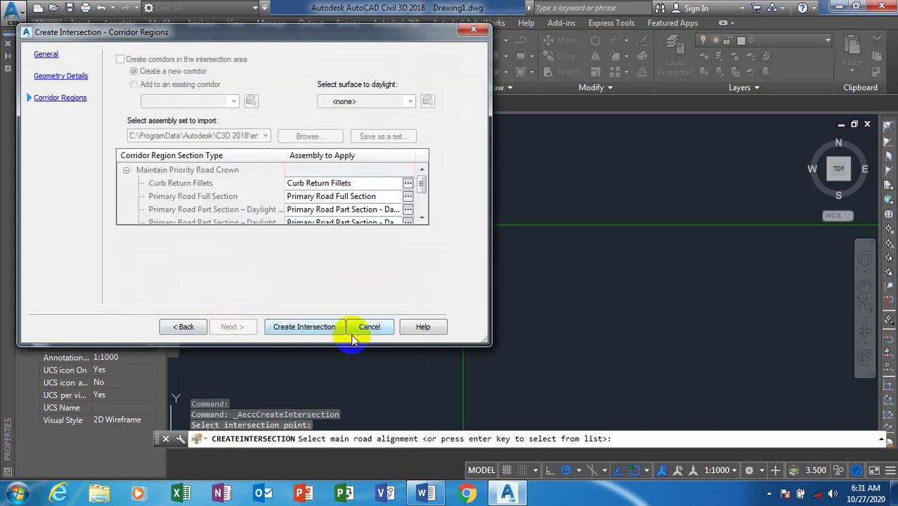
{"action": "left_click", "coordinate": [301, 323]}
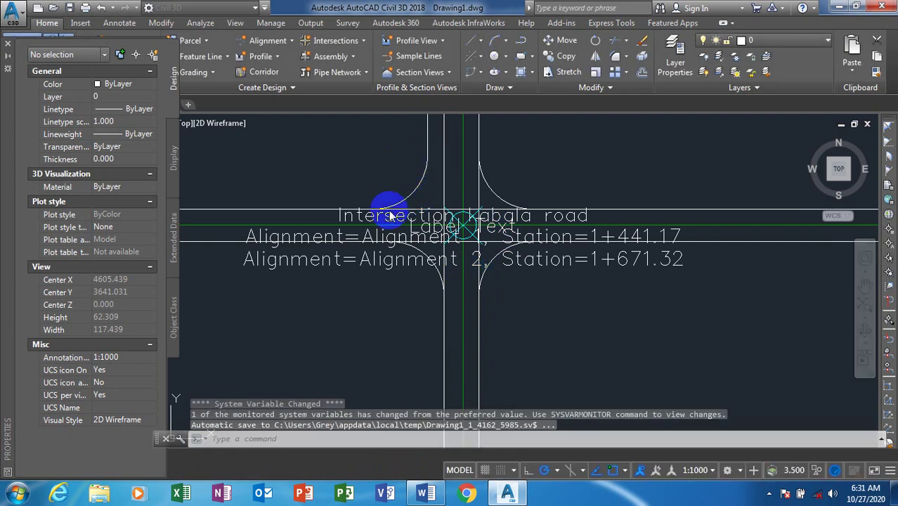
{"action": "left_click", "coordinate": [407, 175]}
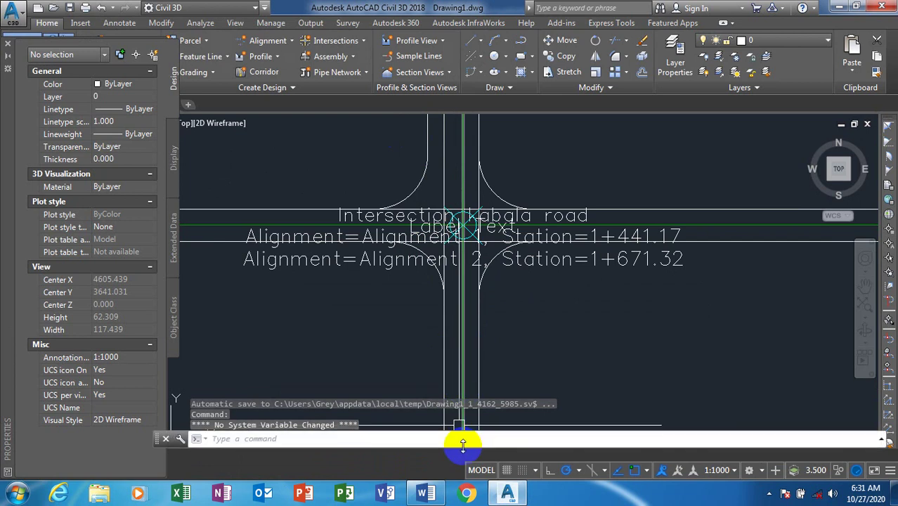
Switch to the STRUCTURAL DETAILING document in Word and review its introduction and list of software courses taught.
{"action": "left_click", "coordinate": [425, 497]}
{"action": "scroll", "coordinate": [444, 372], "scroll_direction": "up", "scroll_amount": 1}
{"action": "scroll", "coordinate": [443, 373], "scroll_direction": "up", "scroll_amount": 3}
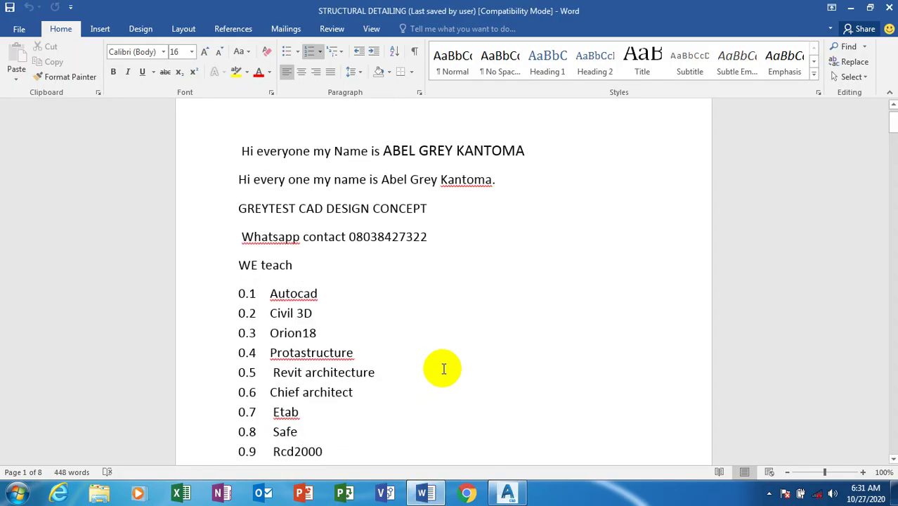
{"action": "scroll", "coordinate": [444, 369], "scroll_direction": "down", "scroll_amount": 2}
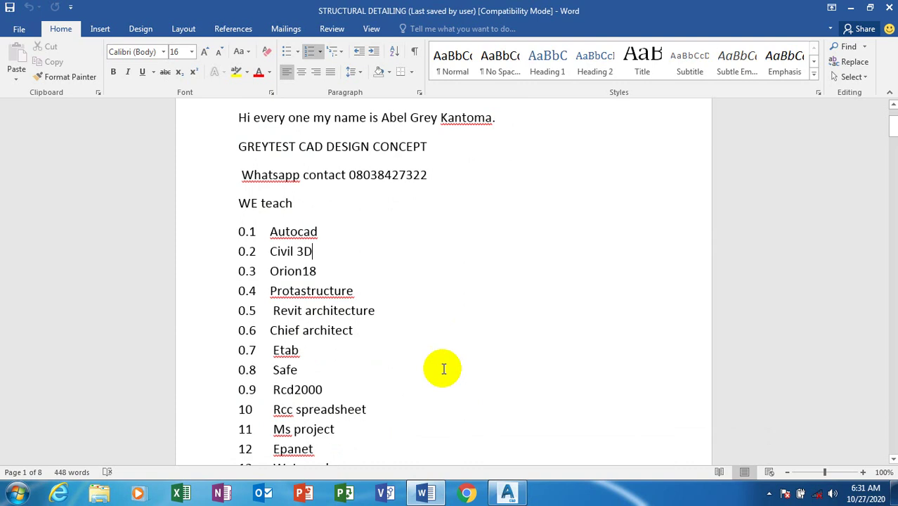
{"action": "scroll", "coordinate": [444, 369], "scroll_direction": "down", "scroll_amount": 2}
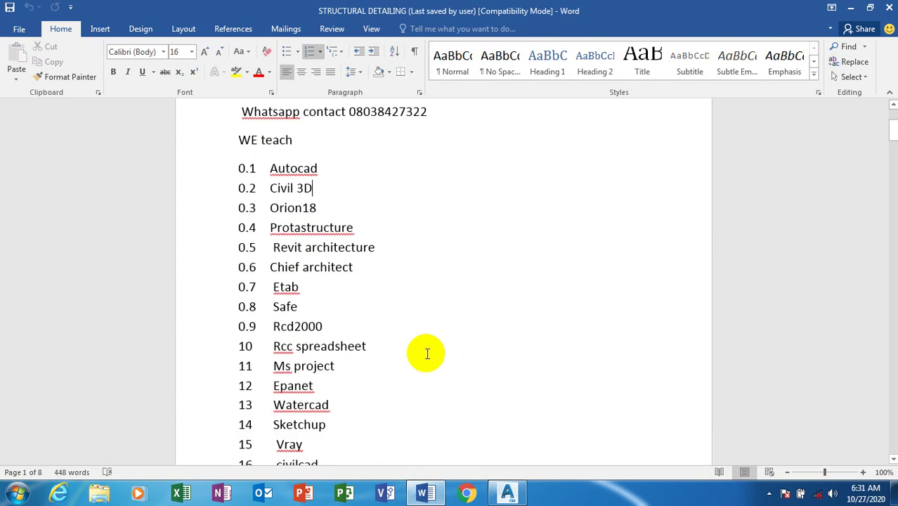
{"action": "scroll", "coordinate": [427, 353], "scroll_direction": "up", "scroll_amount": 2}
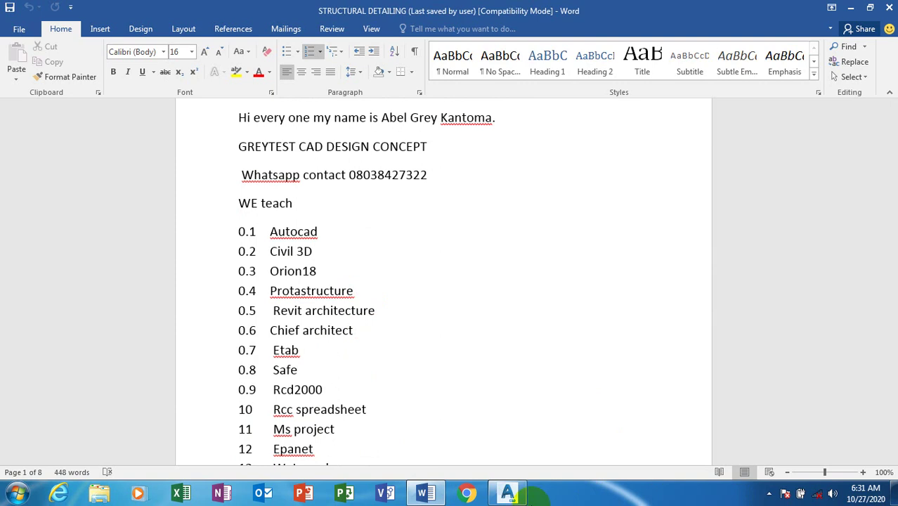
{"action": "left_click", "coordinate": [768, 495]}
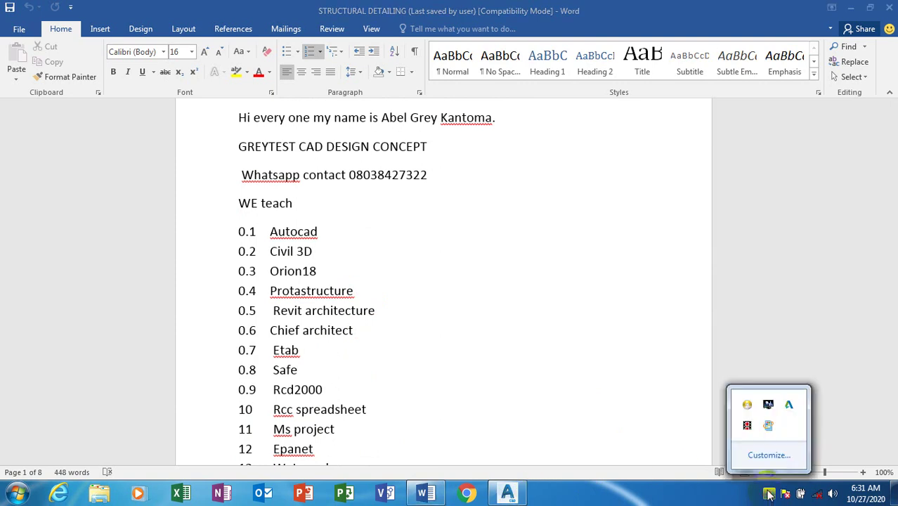